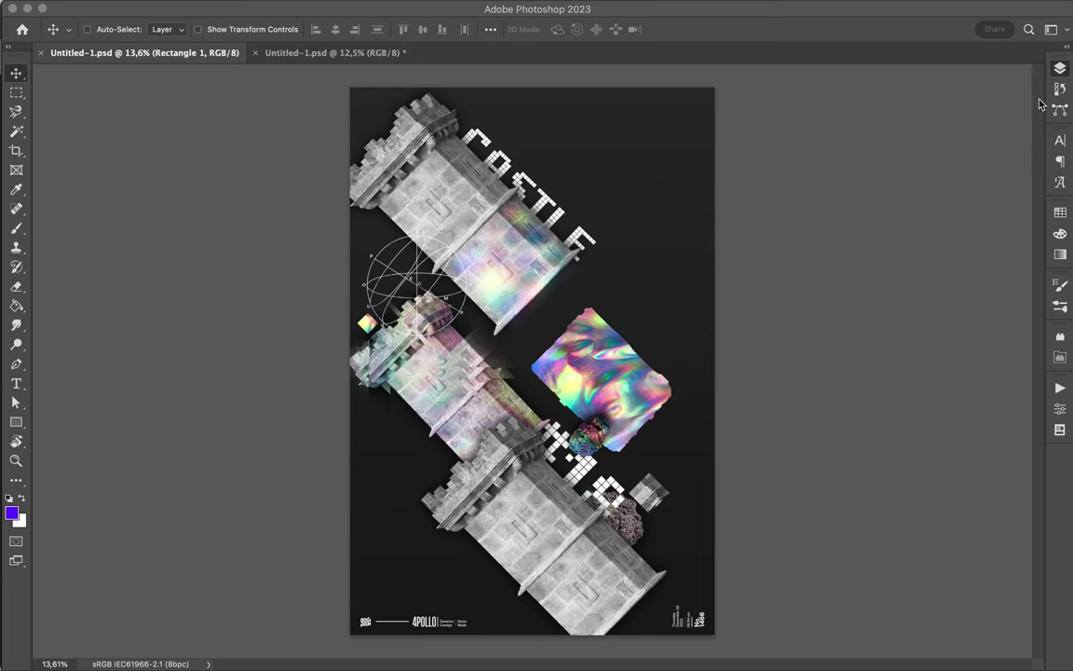
Move the middle castle tower up onto the upper tower.
key(F7)
click(937, 320)
mouse_move(438, 410)
mouse_down()
mouse_move(523, 253)
mouse_move(529, 261)
mouse_up()
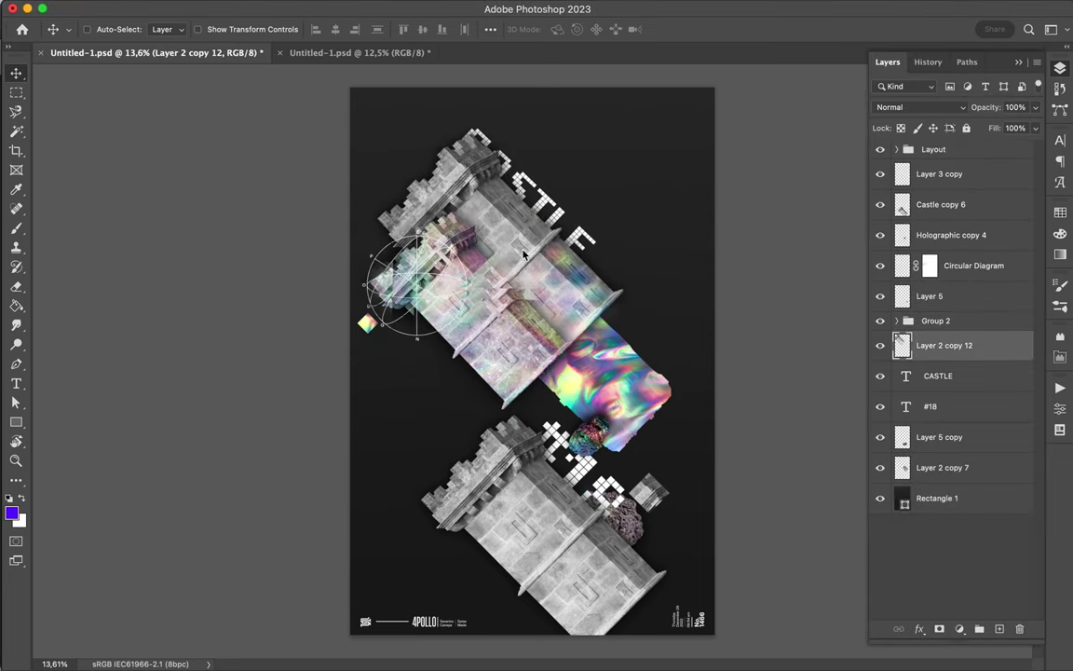
Rotate the lower castle tower 90°, tuck it below Group 2 and fit it against the upper castle.
click(454, 401)
key(ctrl+t)
drag(412, 364, 746, 371)
mouse_move(536, 587)
mouse_down()
mouse_move(546, 438)
mouse_move(560, 442)
mouse_up()
drag(958, 344, 952, 335)
mouse_move(637, 369)
mouse_down()
mouse_move(659, 303)
mouse_move(577, 400)
mouse_move(613, 474)
mouse_move(419, 465)
mouse_up()
Raise Castle copy 7 above Layer 5 and Group 2 and shift it into the lower half.
key(ctrl+t)
key(Return)
drag(941, 315, 916, 257)
drag(483, 426, 474, 401)
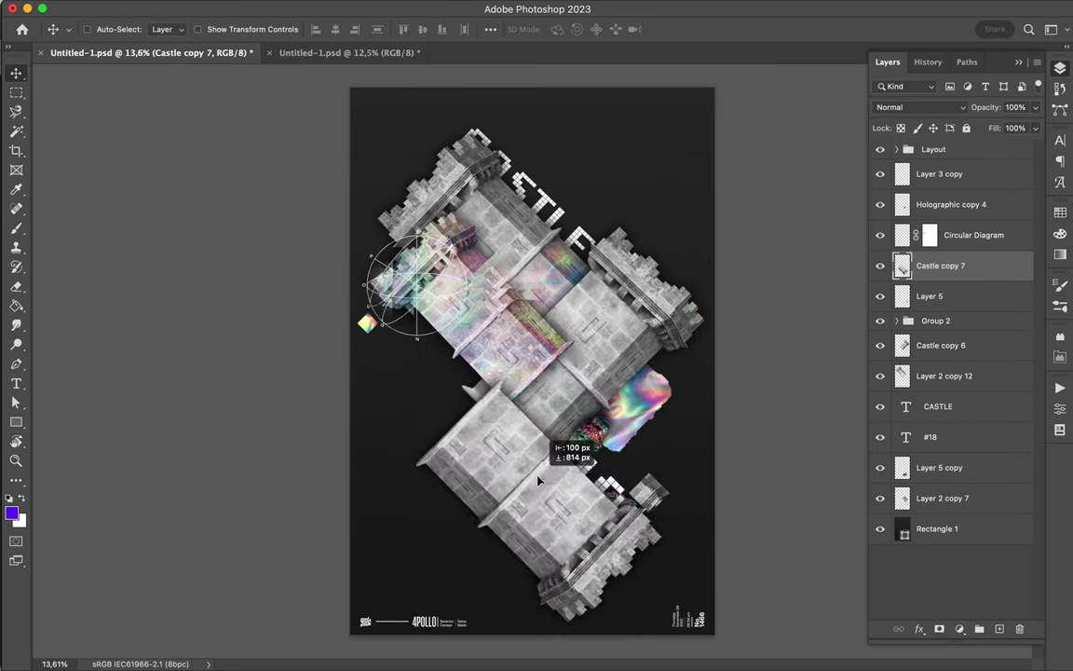
Add a holographic castle copy rotated -90° and scaled down at lower left, and raise the CASTLE title.
mouse_move(503, 309)
mouse_down()
mouse_move(474, 205)
mouse_move(492, 361)
mouse_up()
key(ctrl+t)
drag(378, 266, 352, 557)
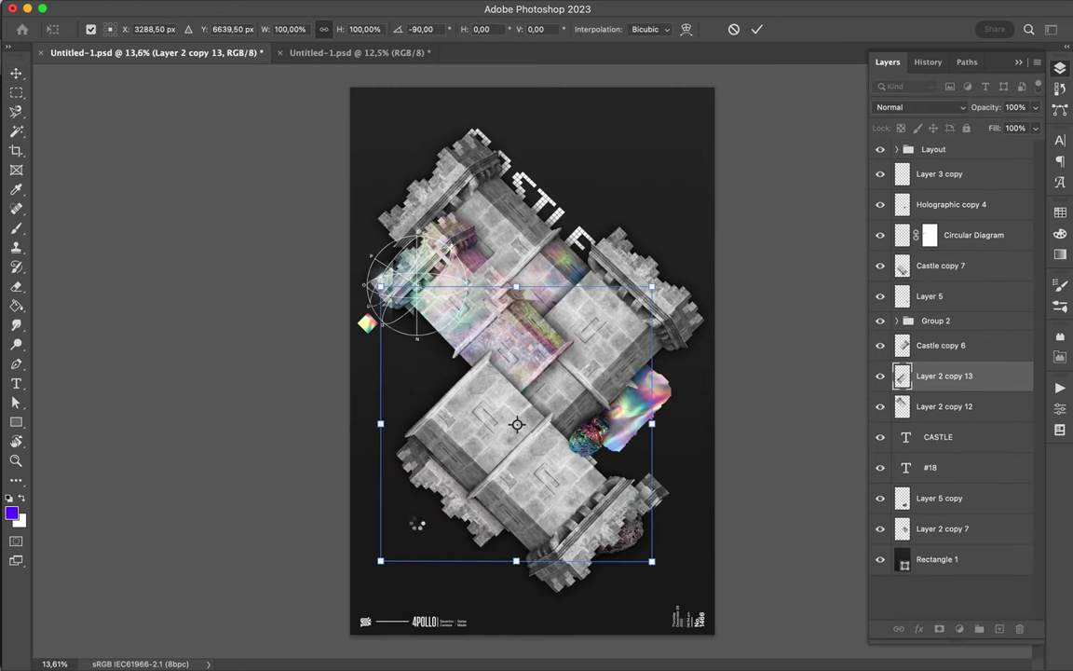
key(Return)
drag(943, 376, 932, 250)
drag(498, 394, 476, 484)
key(ctrl+t)
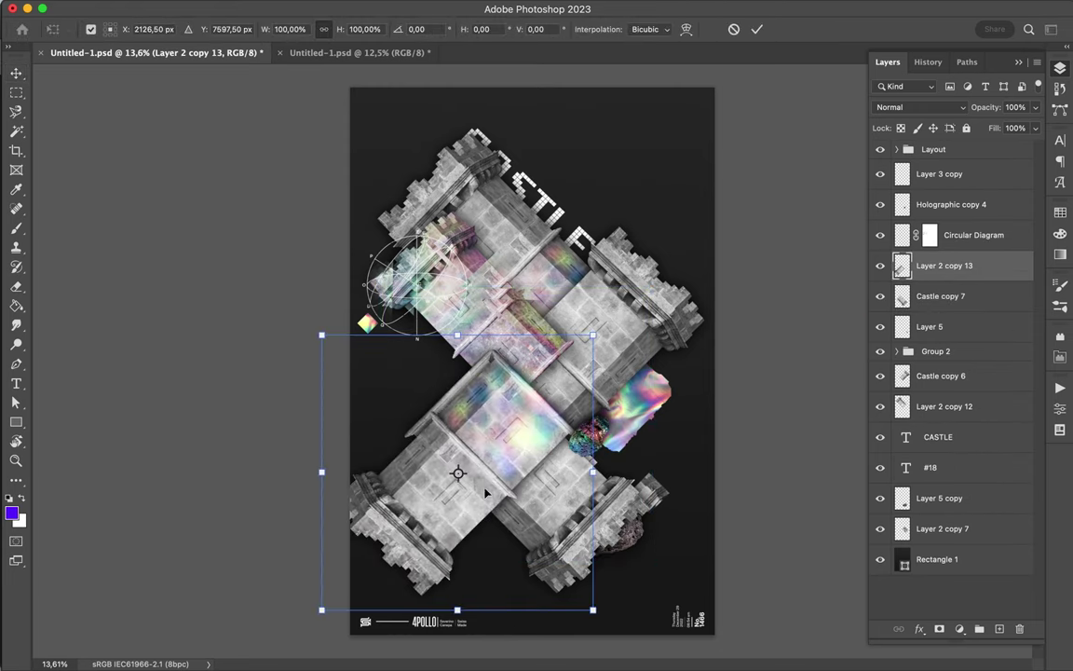
drag(323, 540, 390, 542)
key(Return)
mouse_move(534, 426)
mouse_down()
mouse_move(467, 470)
mouse_move(452, 455)
mouse_up()
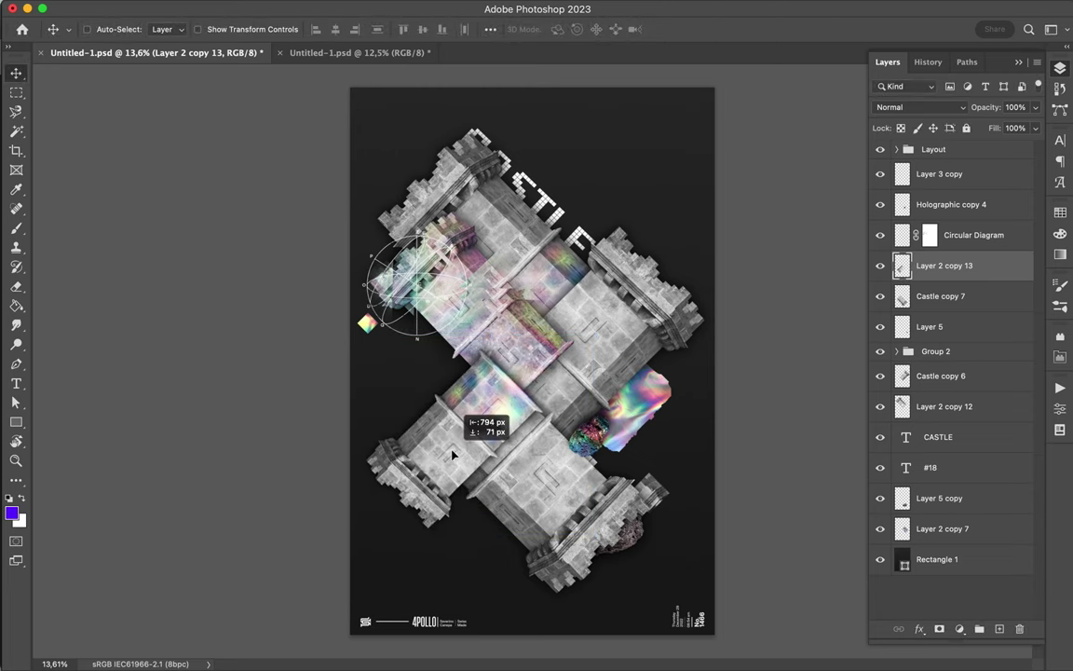
mouse_move(557, 223)
mouse_down()
mouse_move(625, 212)
mouse_move(606, 201)
mouse_up()
Replace the old CASTLE text with an enlarged FUTUR heading at the poster top.
key(Delete)
key(t)
click(584, 149)
text(FUTUR)
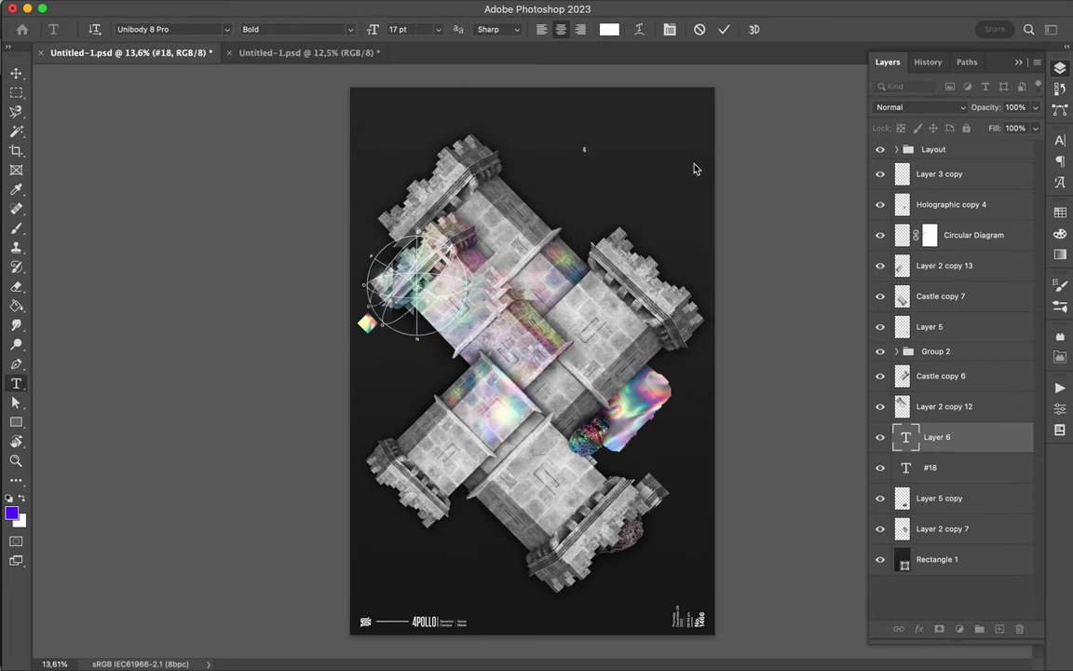
key(ctrl+t)
mouse_move(600, 155)
mouse_down()
mouse_move(674, 176)
mouse_move(606, 210)
mouse_up()
key(Return)
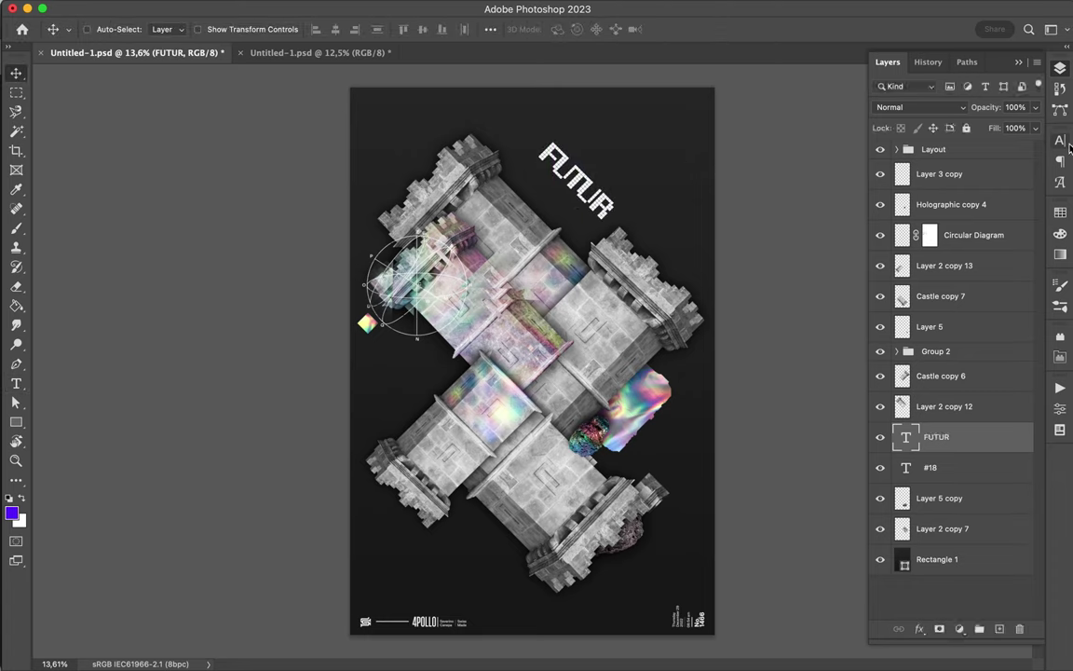
Set FUTUR's tracking to 20 and shift it down and left.
click(1060, 140)
click(990, 196)
text(20)
key(Return)
mouse_move(574, 147)
mouse_down()
mouse_move(541, 173)
mouse_move(596, 173)
mouse_up()
Rotate a FUTUR copy diagonally along the towers and retype it as CASTLE.
key(ctrl+t)
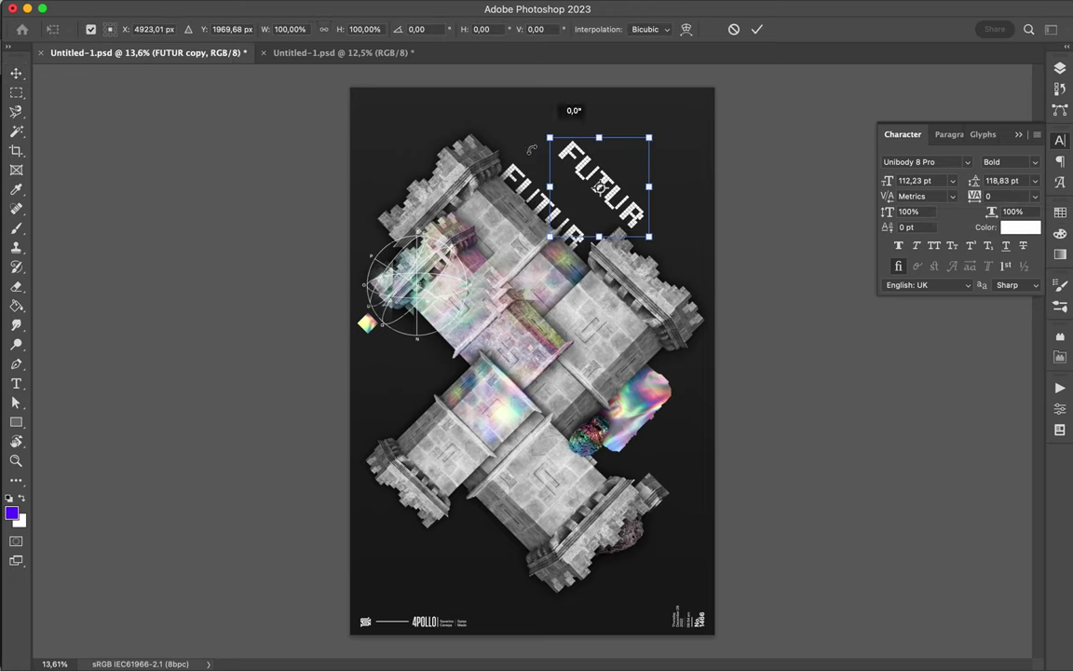
mouse_move(652, 135)
mouse_down()
mouse_move(633, 185)
mouse_move(452, 366)
mouse_up()
key(Return)
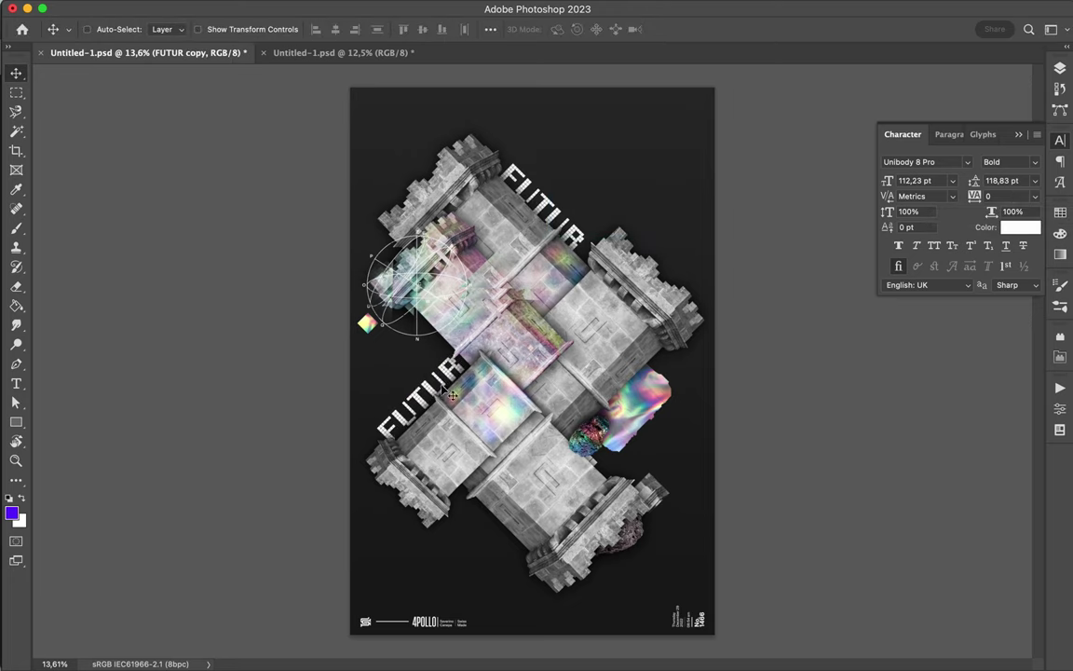
key(t)
click(419, 396)
text(E)
key(ctrl+Return)
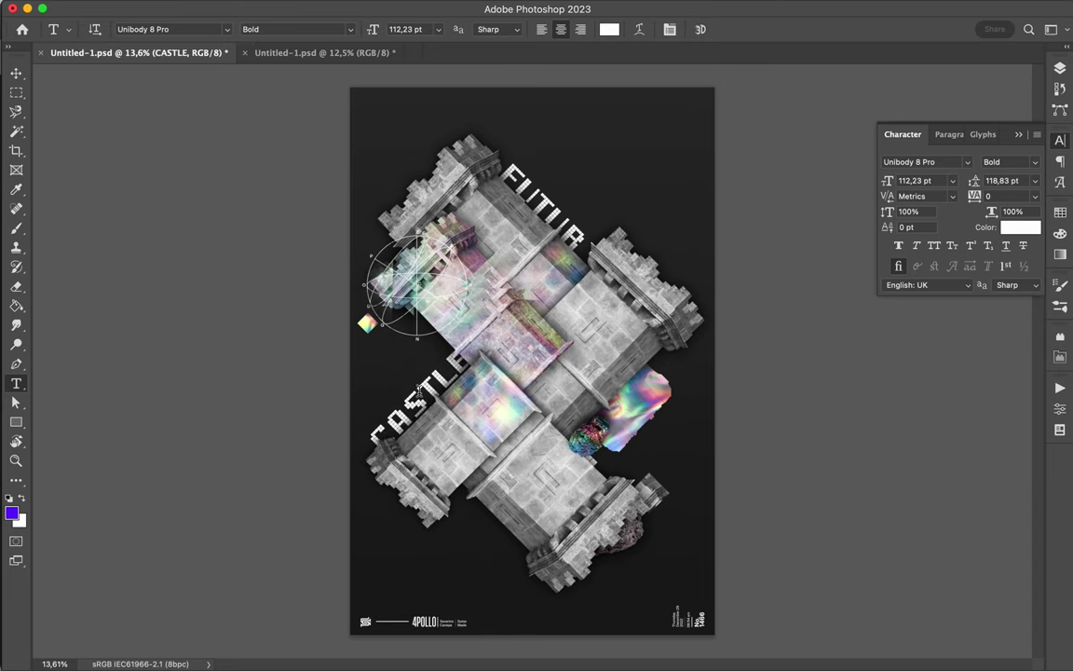
key(v)
Duplicate CASTLE near the bottom and retype it as #19.
drag(415, 410, 478, 552)
double_click(470, 563)
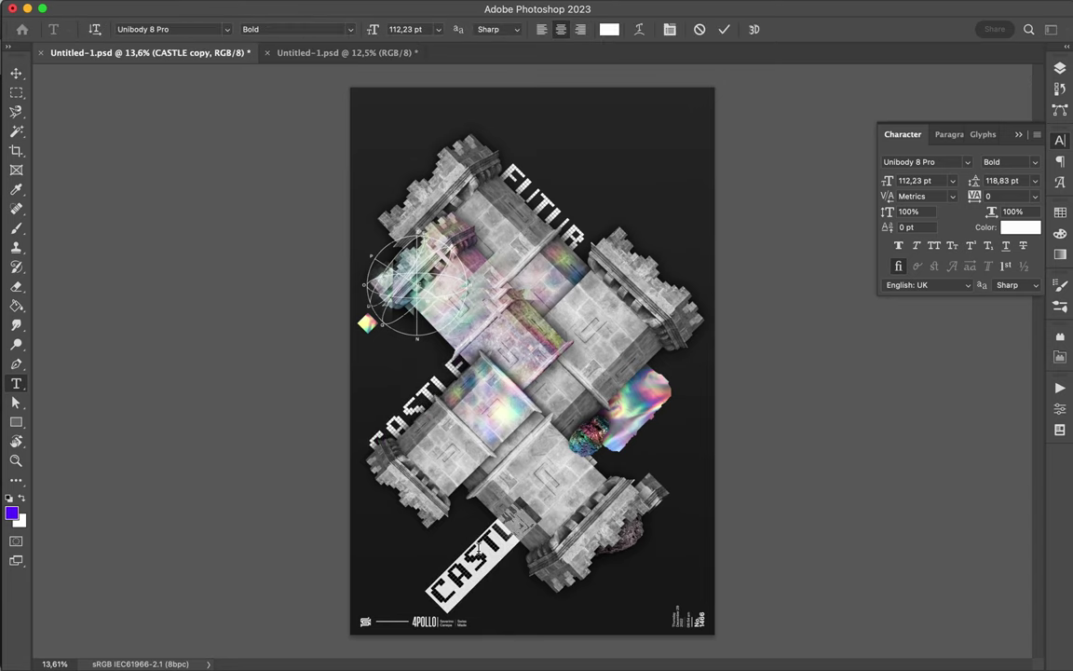
text(#19)
key(ctrl+Return)
Rotate and enlarge #19, set its tracking to -160, and move it lower right.
key(ctrl+t)
mouse_move(533, 585)
mouse_down()
mouse_move(557, 520)
mouse_move(563, 533)
mouse_up()
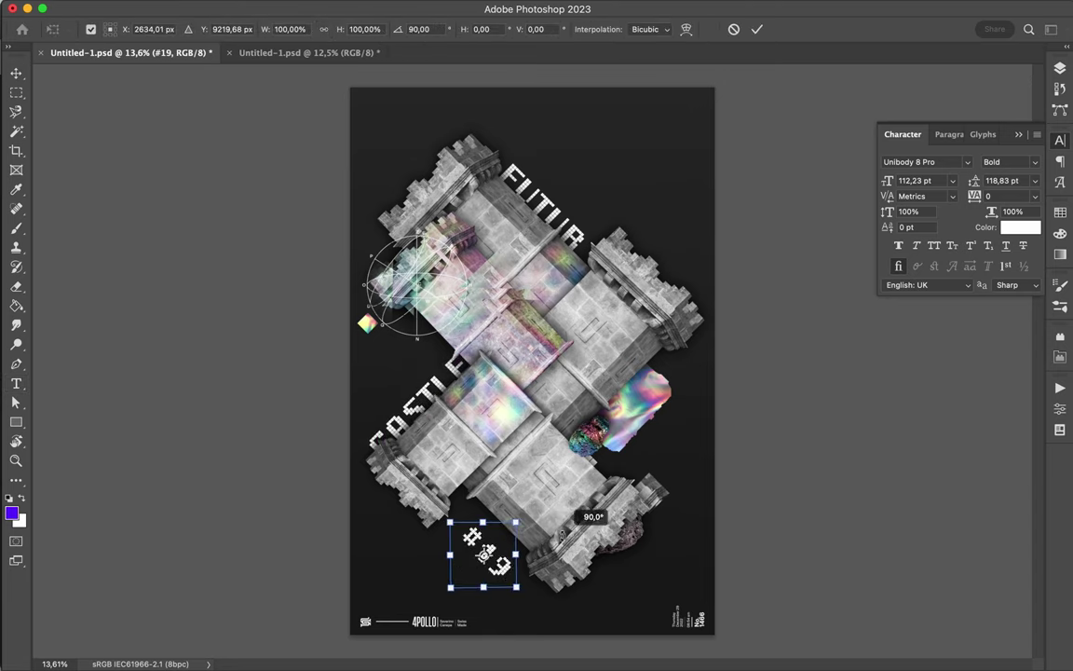
mouse_move(446, 520)
mouse_down()
mouse_move(420, 467)
mouse_move(399, 459)
mouse_up()
key(Return)
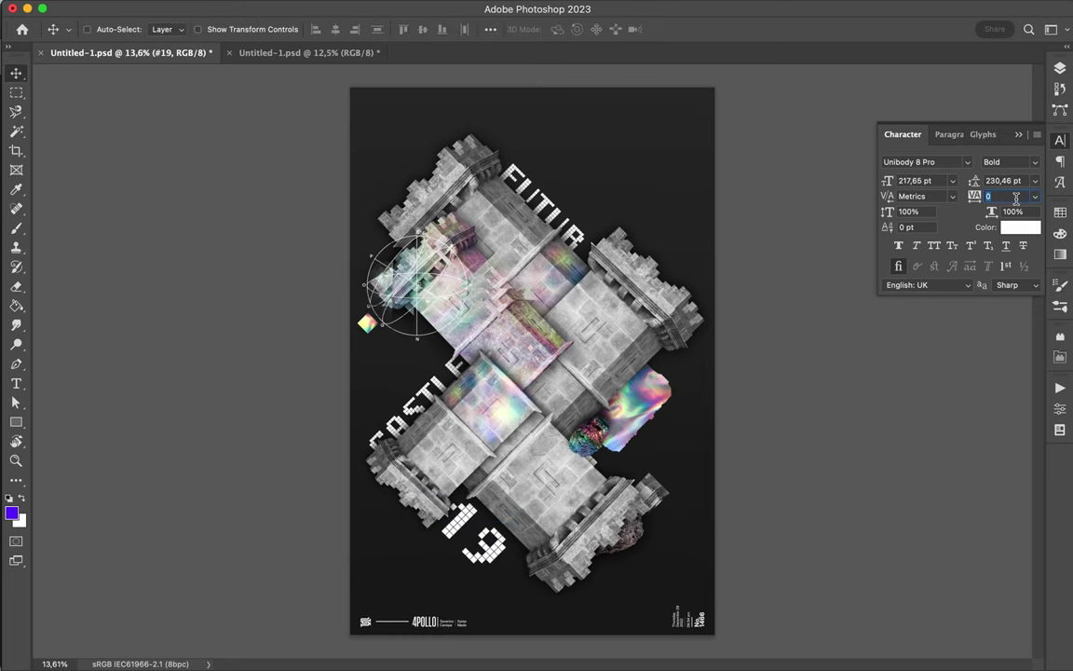
text(-160)
key(Return)
drag(446, 488, 503, 500)
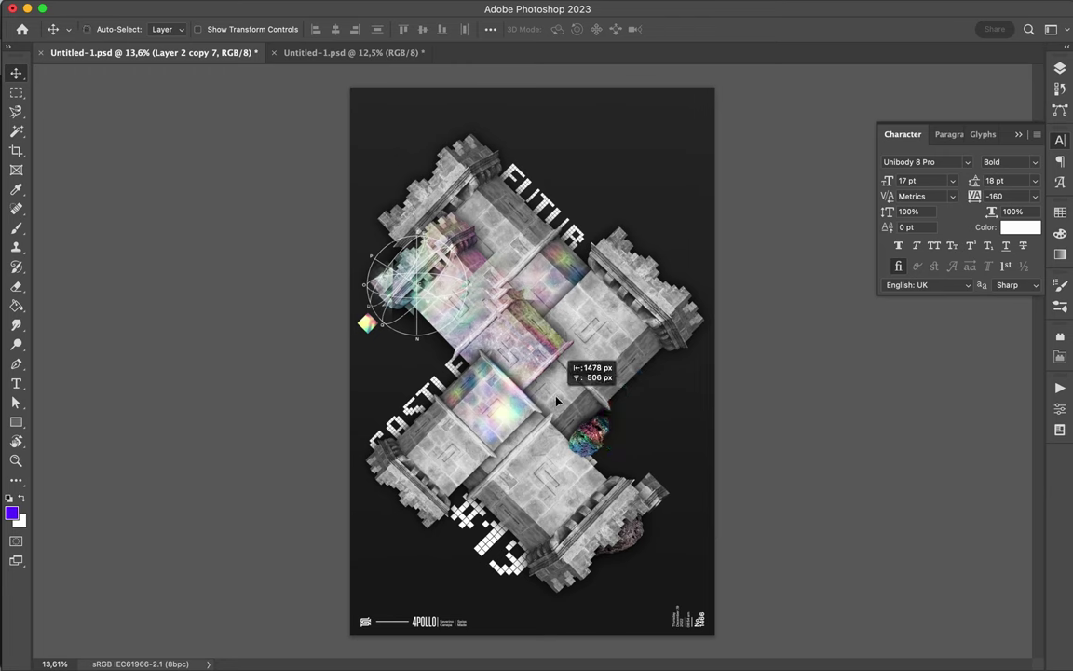
Tuck the holographic blob behind the castle by raising Layer 2 copy 7 in the stack.
drag(632, 484, 500, 356)
click(1059, 68)
mouse_move(943, 590)
mouse_down()
mouse_move(938, 311)
mouse_move(939, 366)
mouse_up()
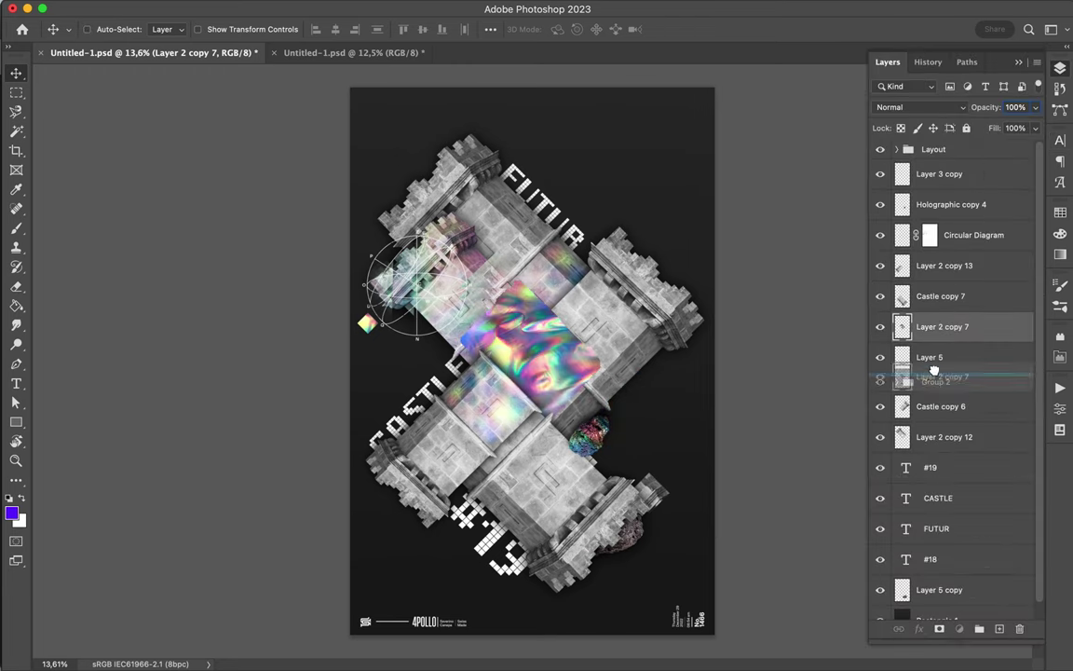
Place a blob copy at upper right, apply Mosaic cell size 162, and put it below #18.
drag(555, 391, 619, 186)
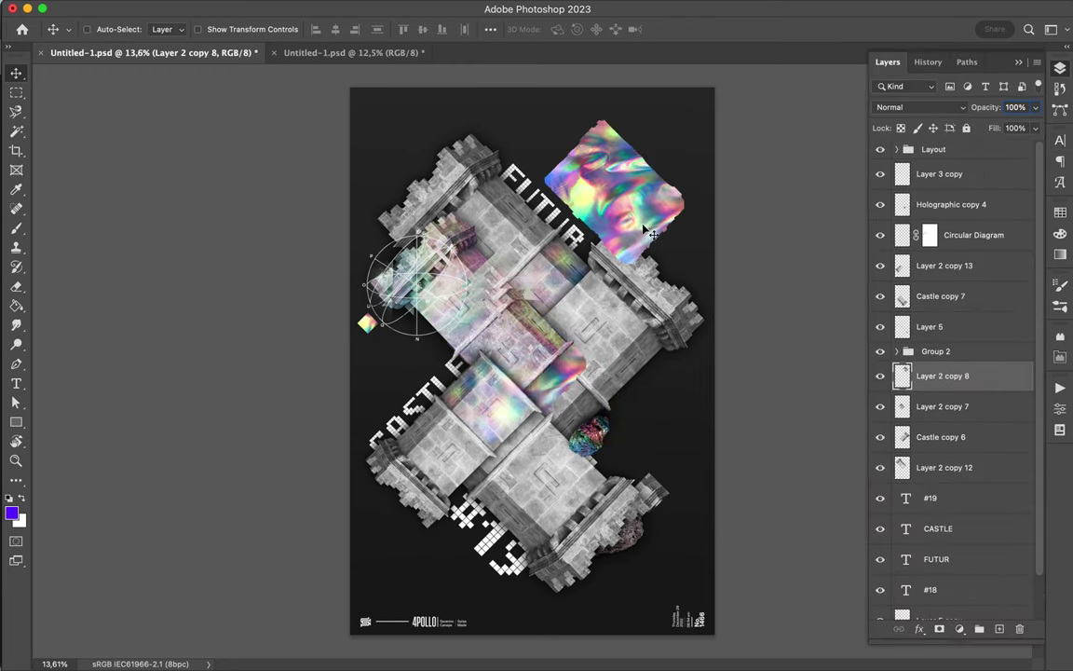
click(346, 9)
click(577, 322)
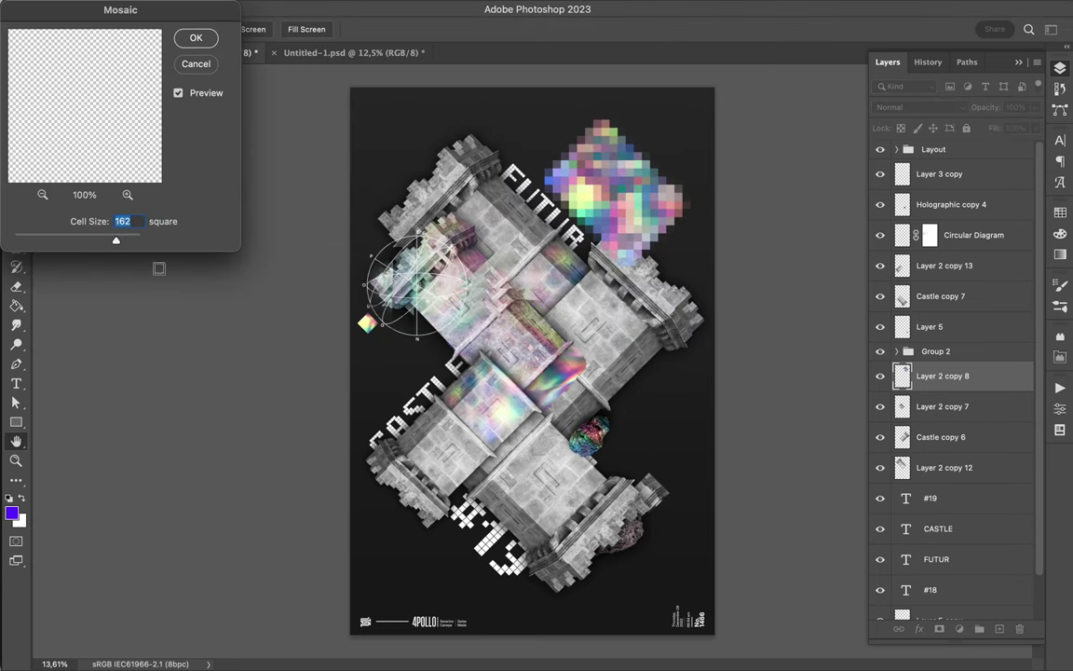
click(196, 37)
key(ctrl+t)
mouse_move(542, 144)
mouse_down()
mouse_move(552, 194)
mouse_move(540, 218)
mouse_up()
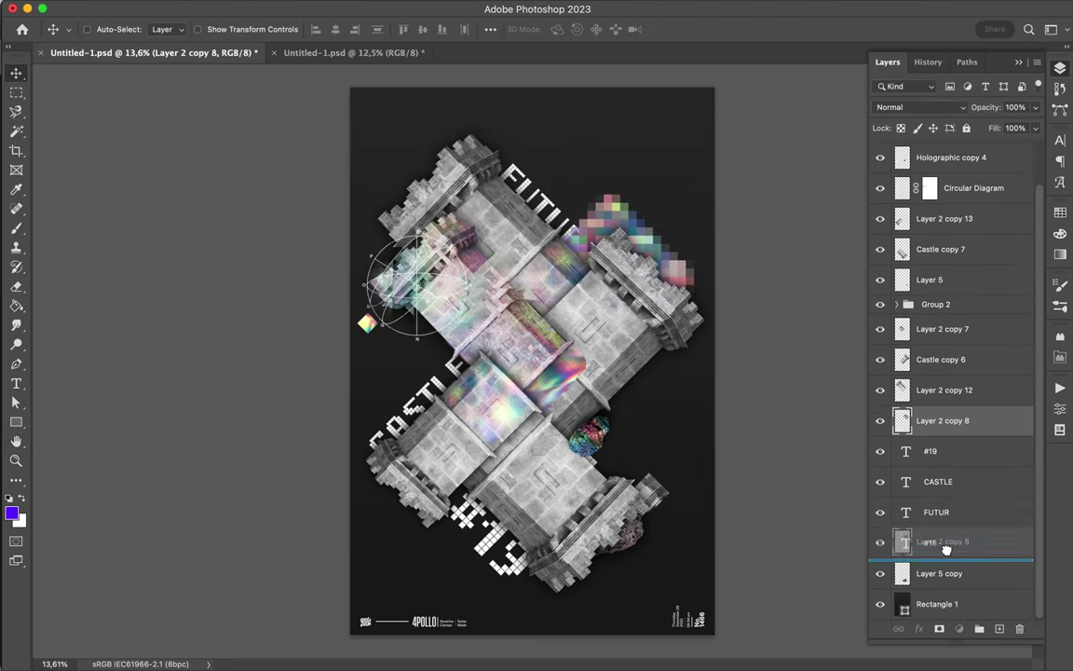
drag(941, 376, 931, 557)
Copy a rectangular part of Castle copy 6 to a new layer and apply Mosaic.
ctrl+click(531, 279)
key(m)
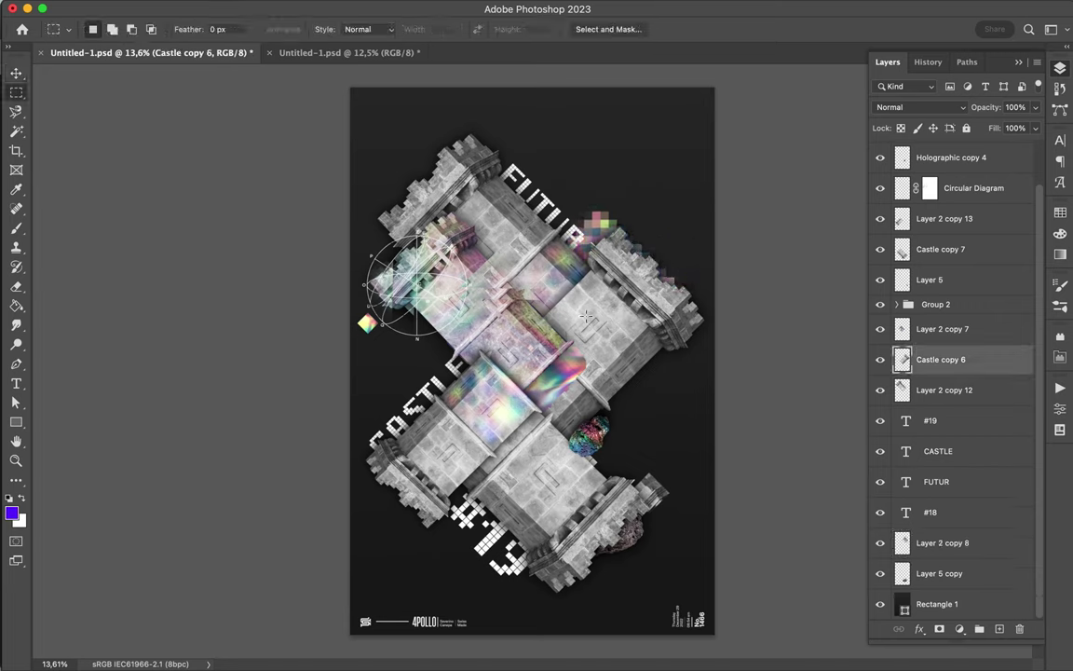
mouse_move(545, 277)
mouse_down()
mouse_move(614, 344)
mouse_move(634, 321)
mouse_move(598, 365)
mouse_up()
key(ctrl+j)
key(v)
click(448, 7)
click(352, 28)
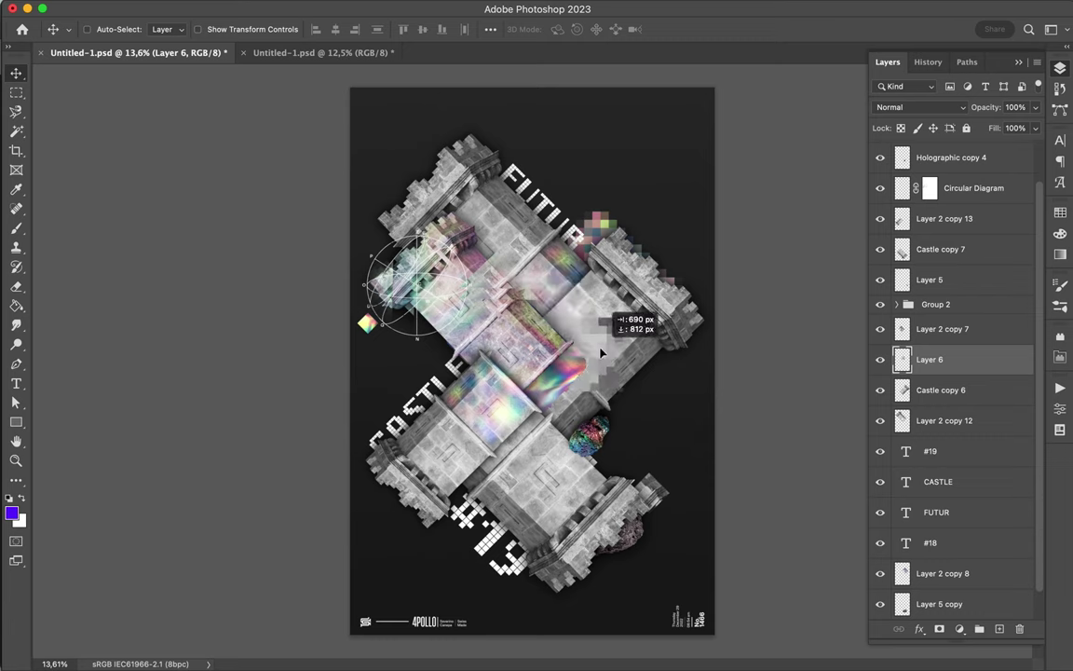
Rotate the mosaic patch to follow the castle edge.
key(ctrl+t)
drag(613, 297, 524, 307)
key(Return)
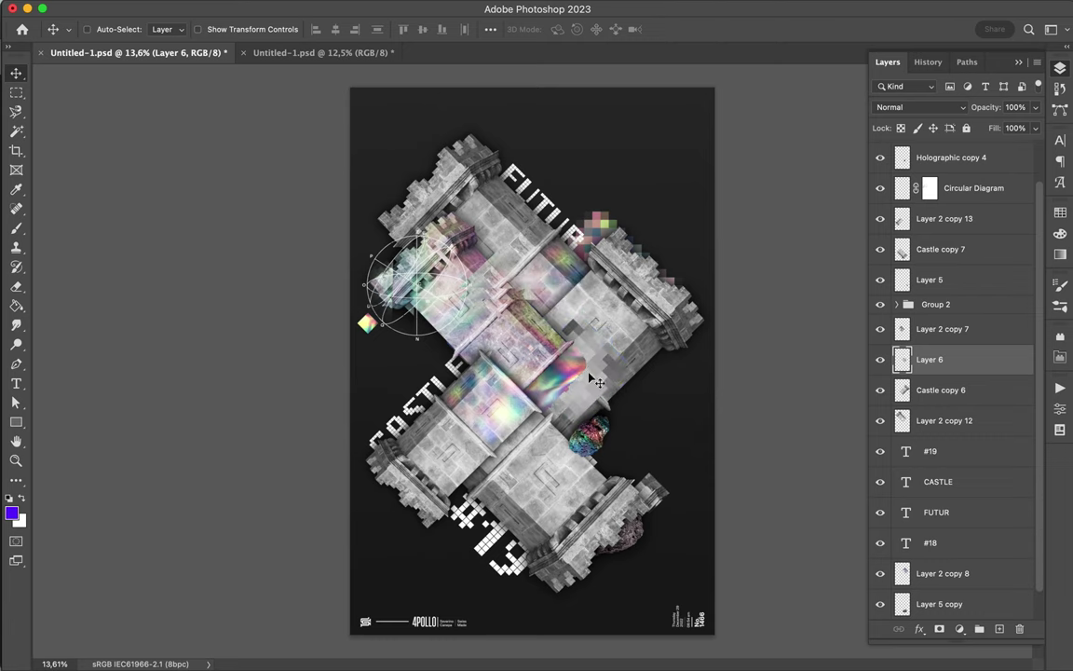
Move Holographic copy 4 below Layer 6 and nudge the small holographic and Layer 5 pieces.
drag(573, 362, 551, 384)
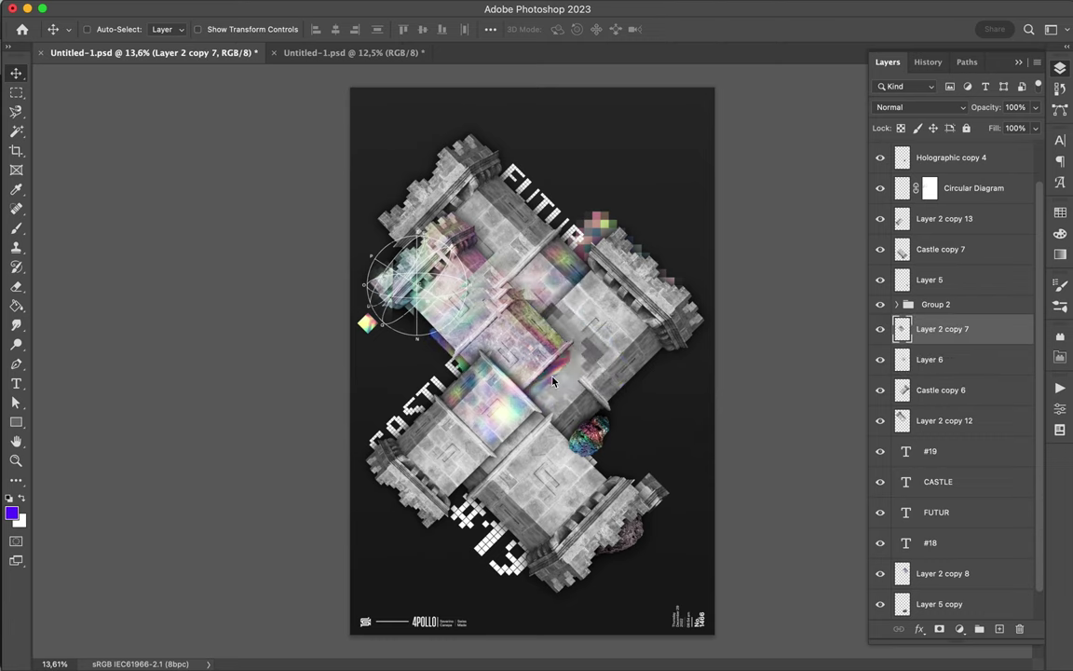
ctrl+click(442, 404)
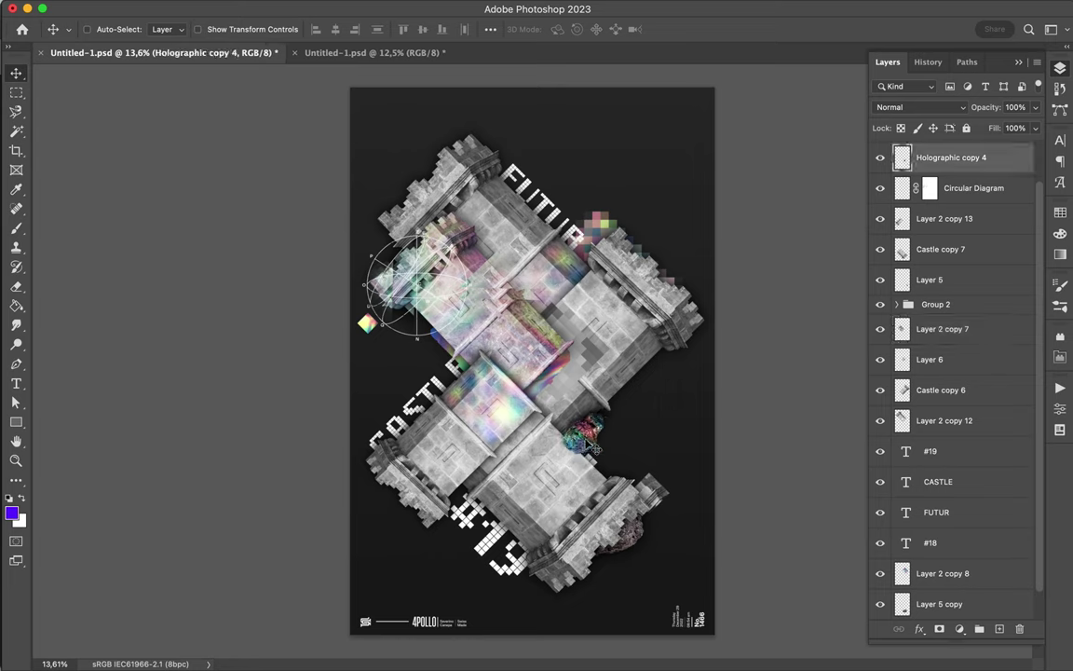
drag(947, 170, 947, 379)
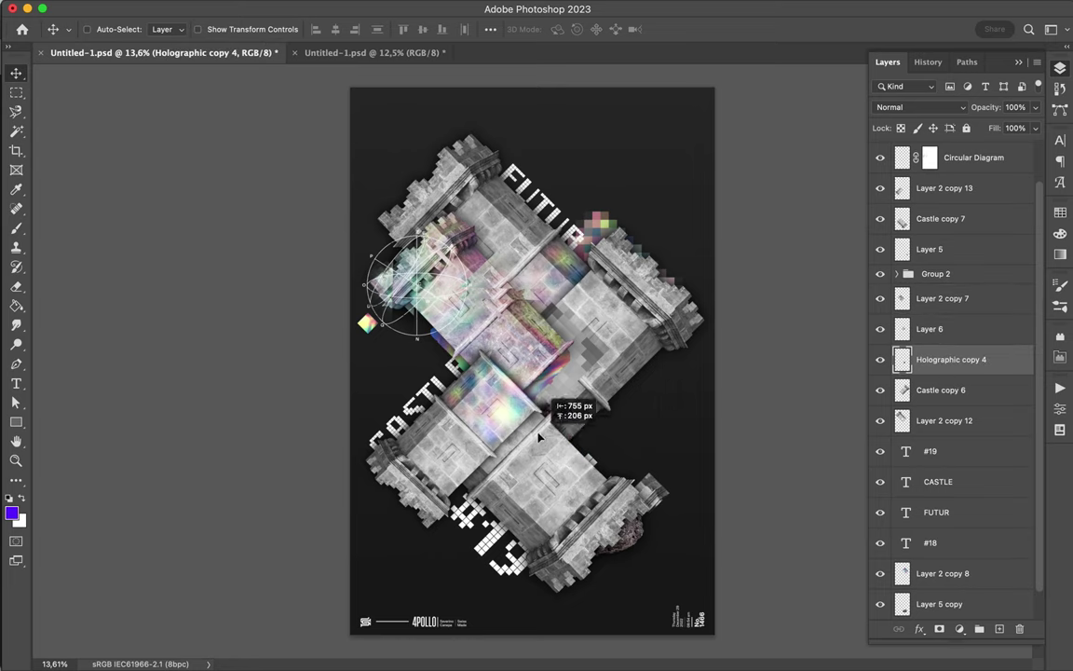
drag(551, 420, 561, 418)
mouse_move(650, 506)
mouse_down()
mouse_move(610, 451)
mouse_move(611, 491)
mouse_move(557, 481)
mouse_up()
Delete the #18 text, adjust Castle copy 7, and move the rock to the lower right.
click(494, 559)
key(Delete)
click(549, 499)
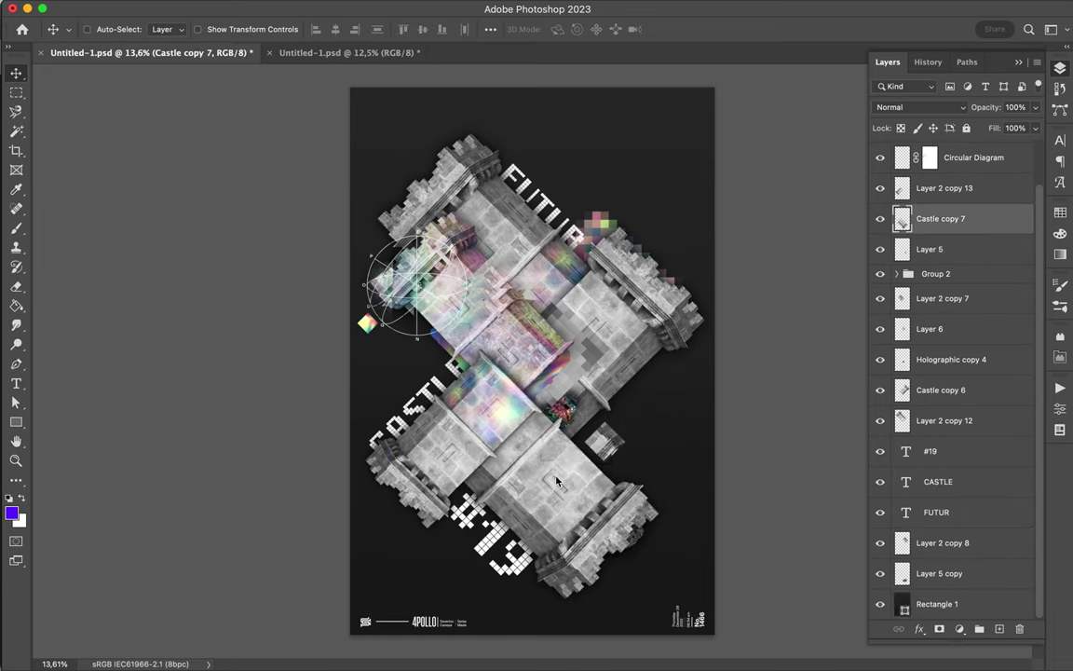
mouse_move(640, 543)
mouse_down()
mouse_move(634, 484)
mouse_move(645, 552)
mouse_up()
drag(622, 504, 624, 508)
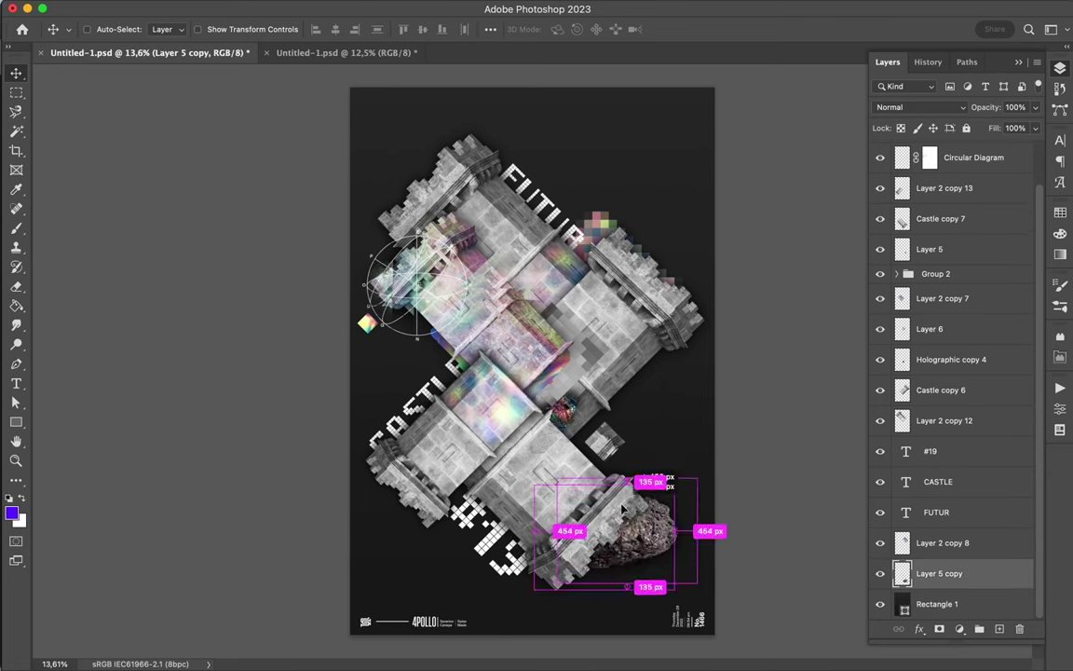
Add a castle copy rotated -90° at 42% below FUTUR, plus a holographic castle copy at top right.
drag(559, 470, 596, 219)
key(ctrl+t)
drag(688, 160, 549, 70)
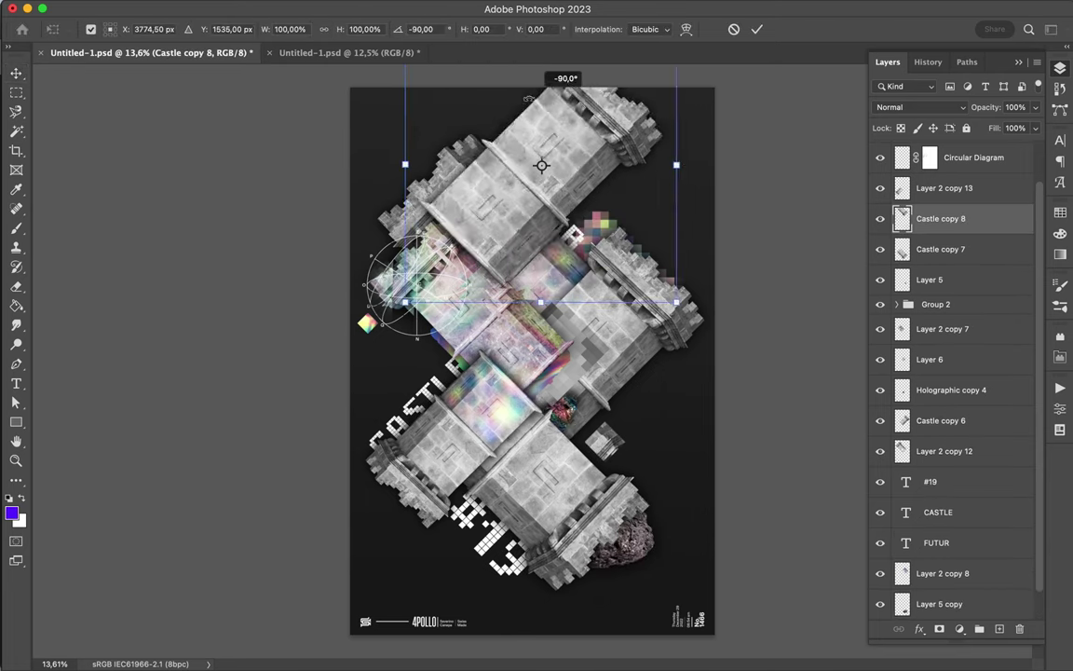
mouse_move(446, 293)
mouse_down()
mouse_move(608, 128)
mouse_move(516, 166)
mouse_up()
key(Return)
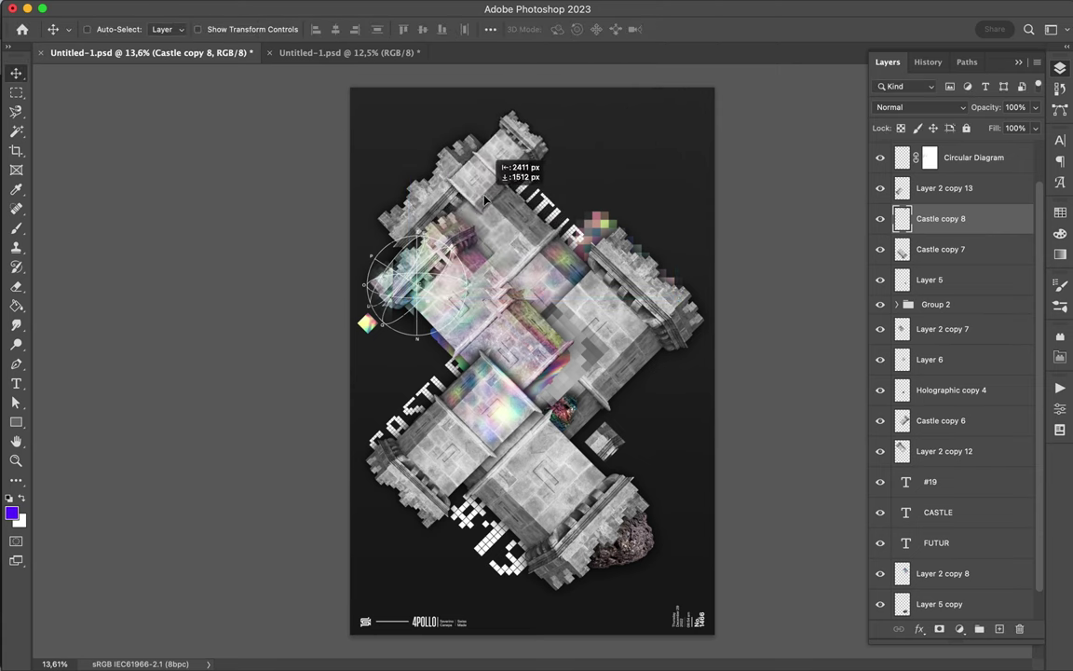
drag(941, 218, 937, 528)
drag(511, 166, 501, 189)
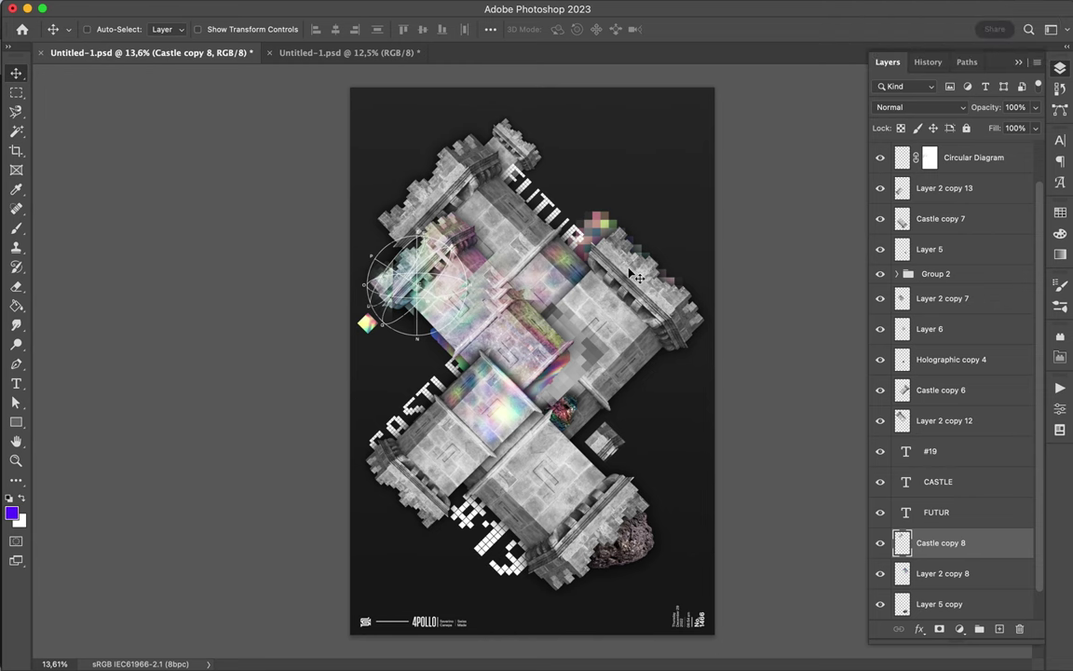
mouse_move(634, 275)
mouse_down()
mouse_move(657, 127)
mouse_move(459, 615)
mouse_move(490, 638)
mouse_up()
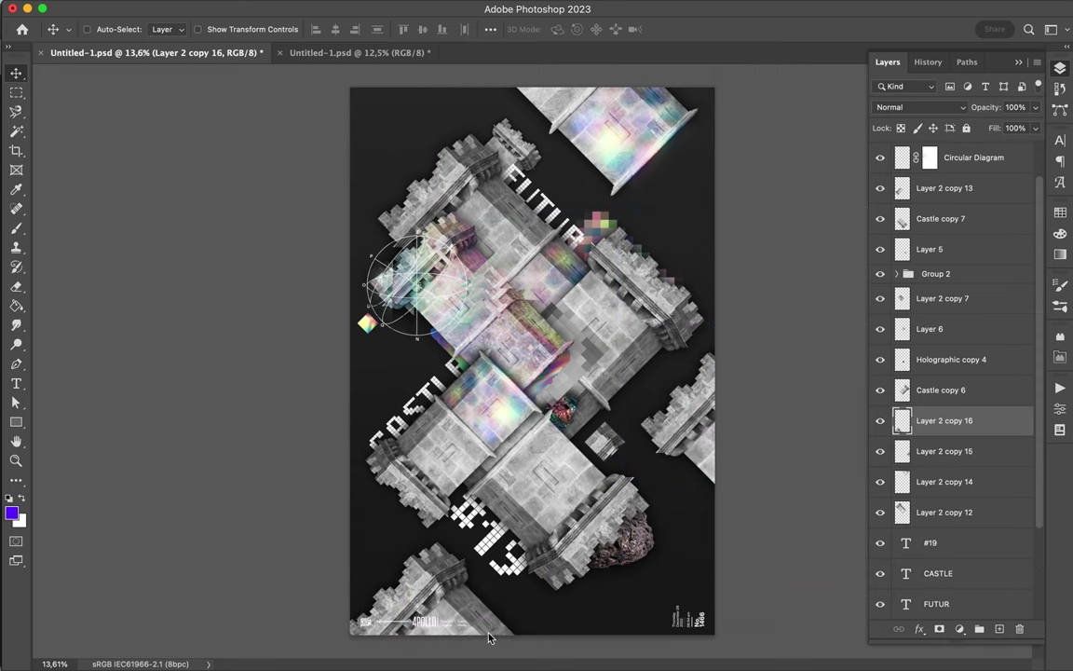
Duplicate holographic castle pieces onto the left side, dropping one extra copy.
mouse_move(445, 575)
mouse_down()
mouse_move(315, 310)
mouse_move(408, 116)
mouse_move(380, 131)
mouse_move(519, 146)
mouse_up()
key(ctrl+z)
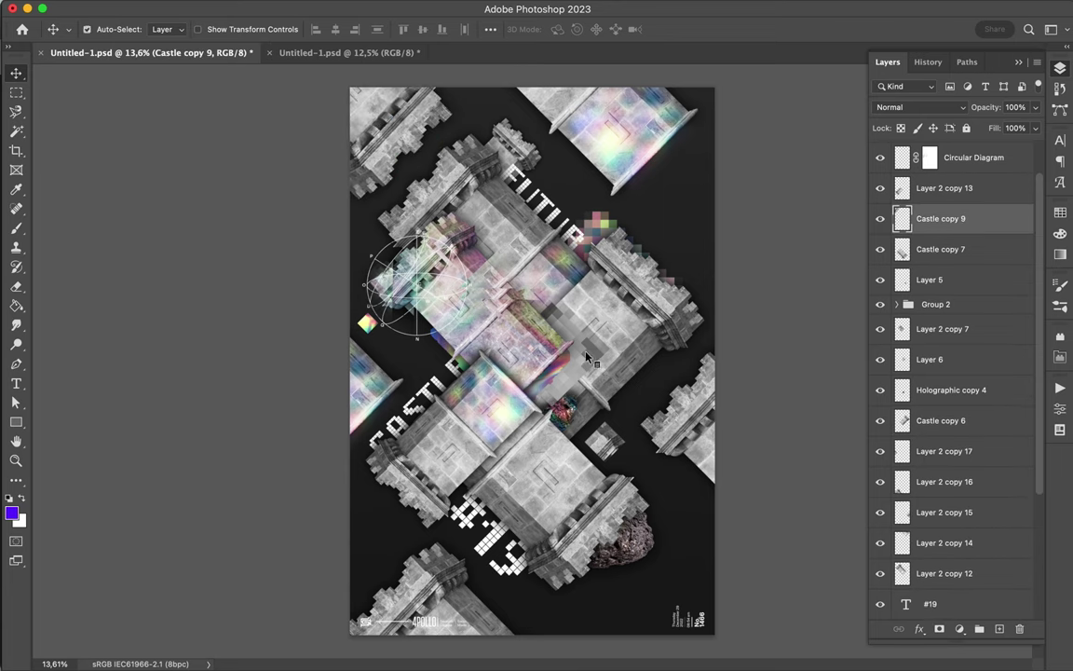
mouse_move(559, 407)
mouse_down()
mouse_move(421, 362)
mouse_move(430, 374)
mouse_up()
key(ctrl+t)
key(Return)
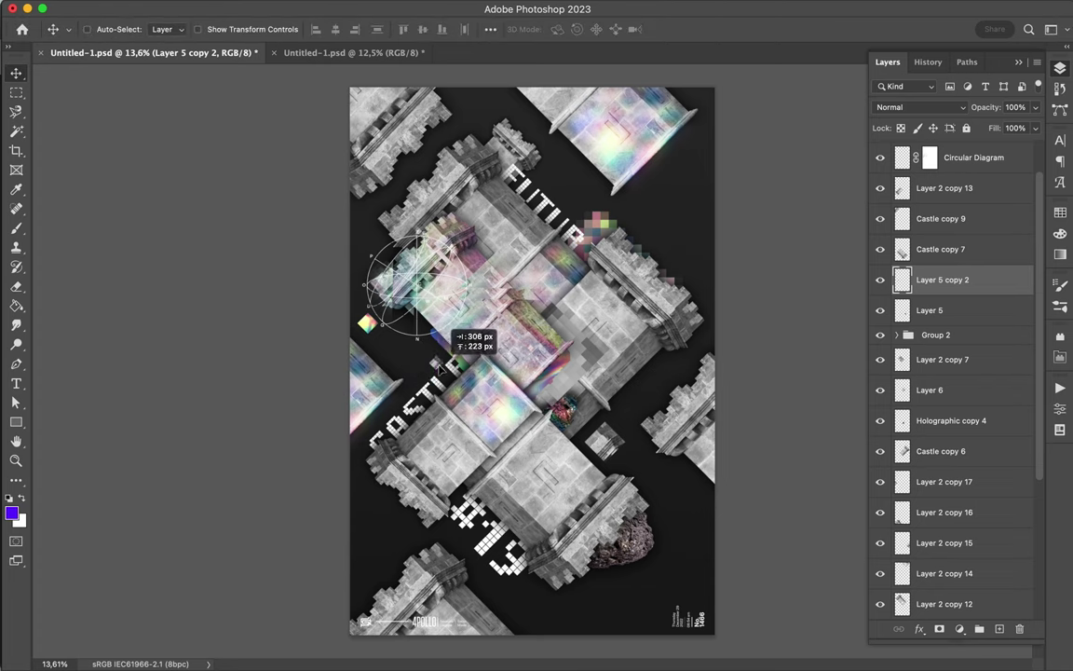
Move the circular diagram lower-left below Castle copy 6 and copy it to the upper right.
drag(438, 315, 431, 384)
drag(974, 158, 960, 466)
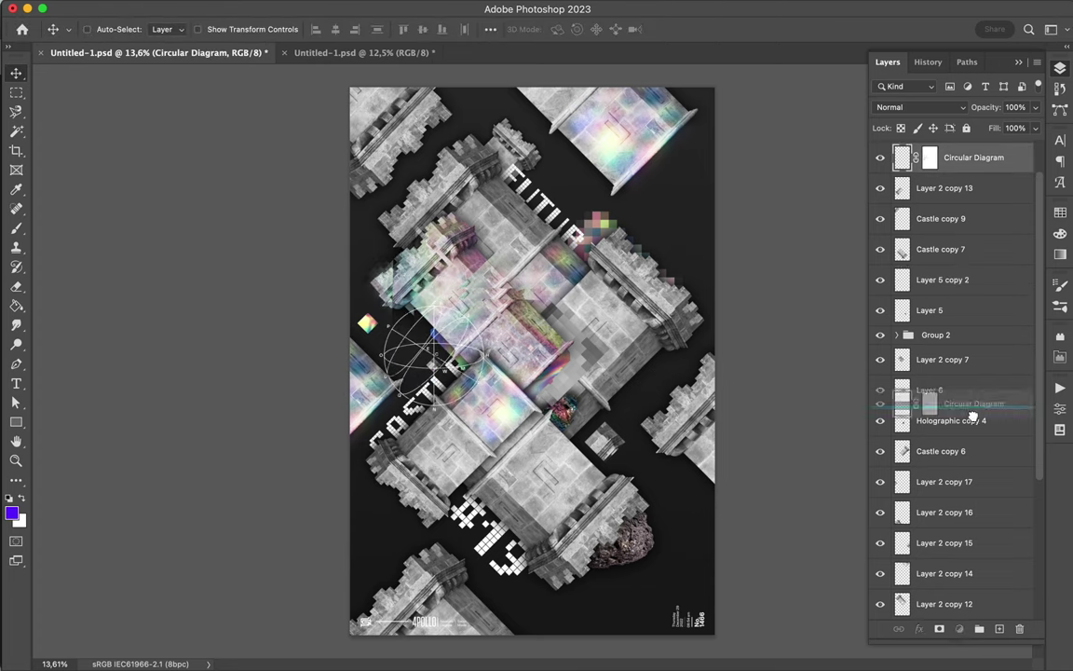
drag(399, 391, 625, 287)
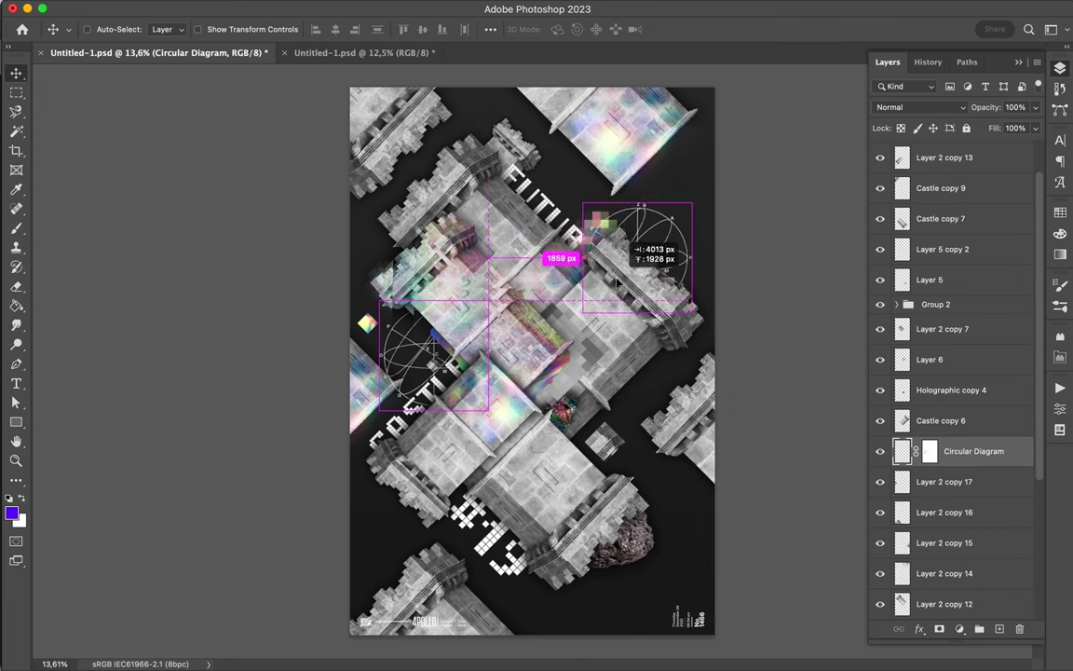
Draw a rectangle over the poster's right half above Rectangle 1.
click(685, 196)
key(u)
scroll(533, 362, down, 2)
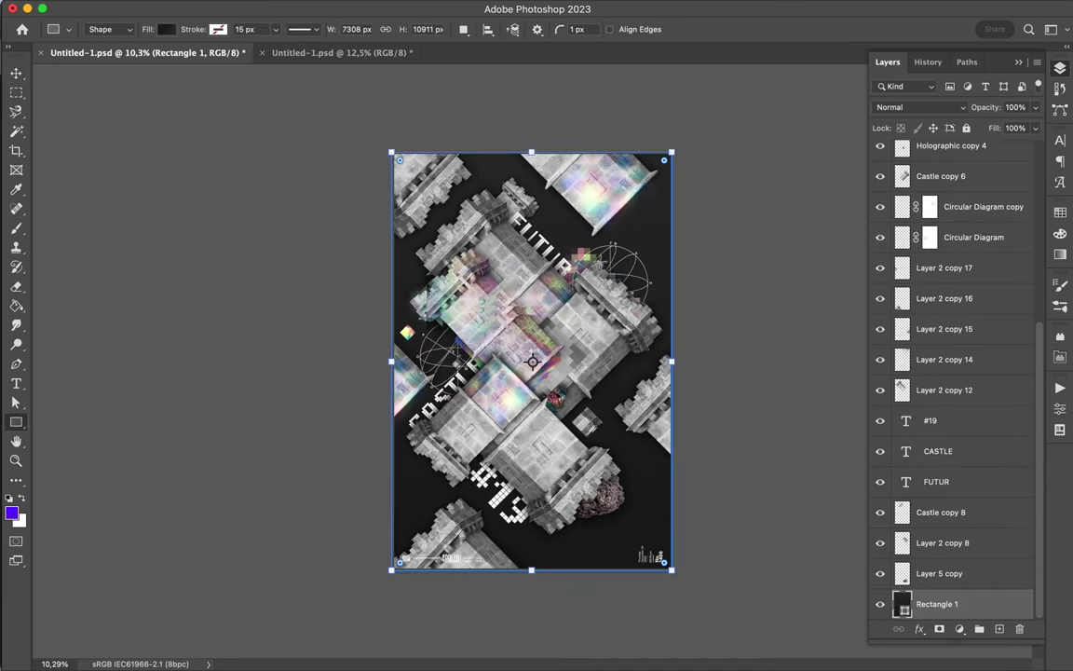
drag(532, 131, 677, 577)
Fill the rectangle with a gradient whose left stop is #181818.
key(a)
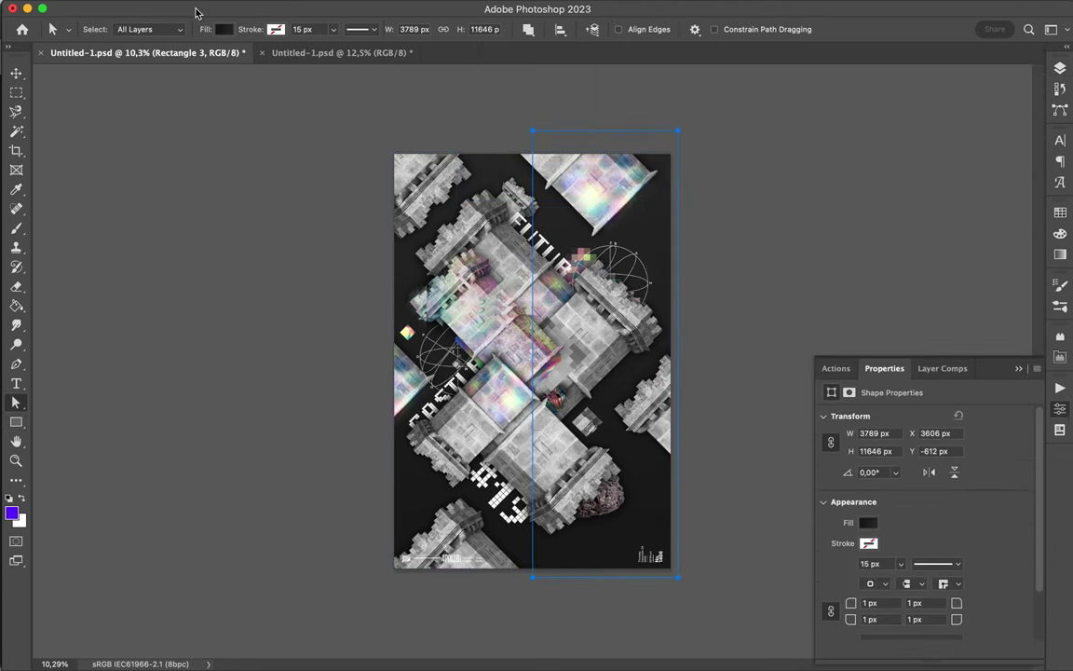
click(224, 29)
double_click(130, 229)
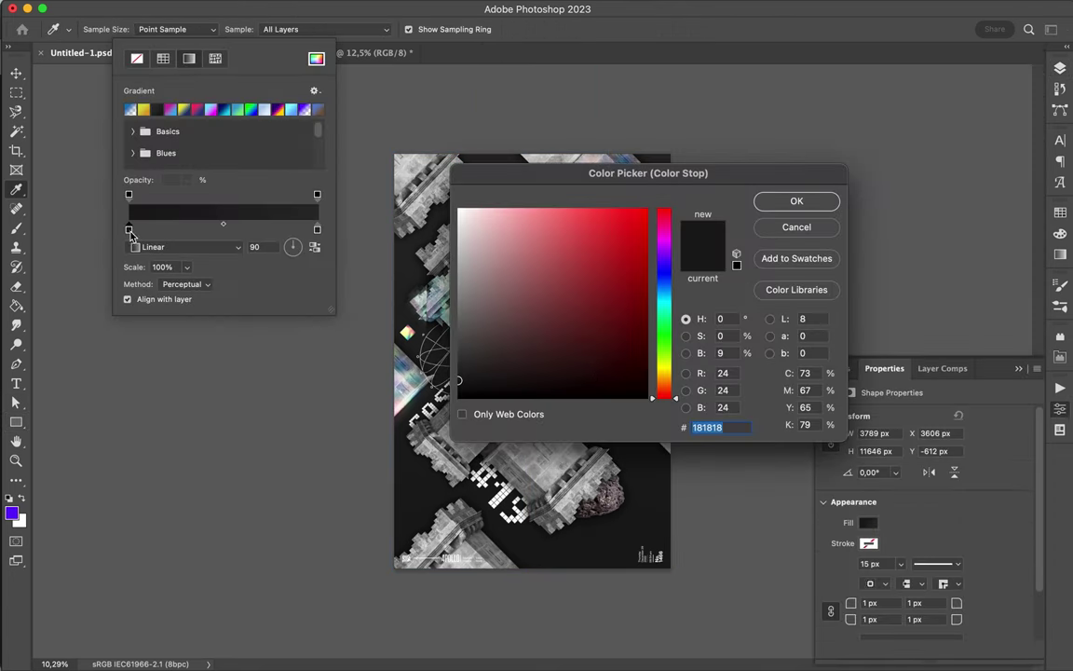
click(797, 201)
click(757, 355)
key(v)
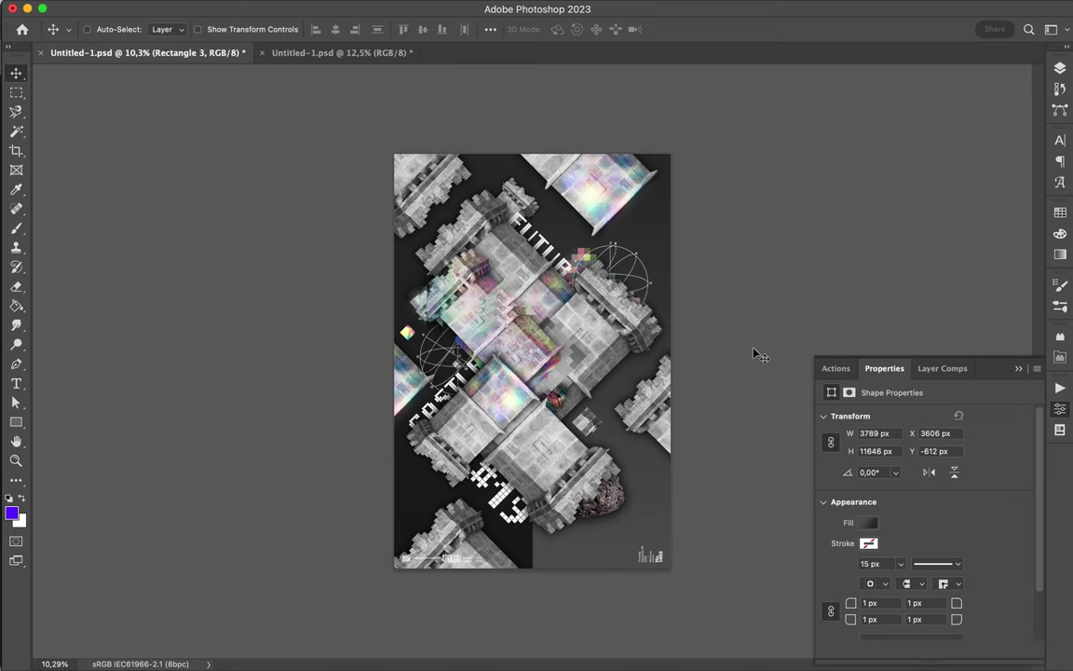
scroll(550, 372, up, 5)
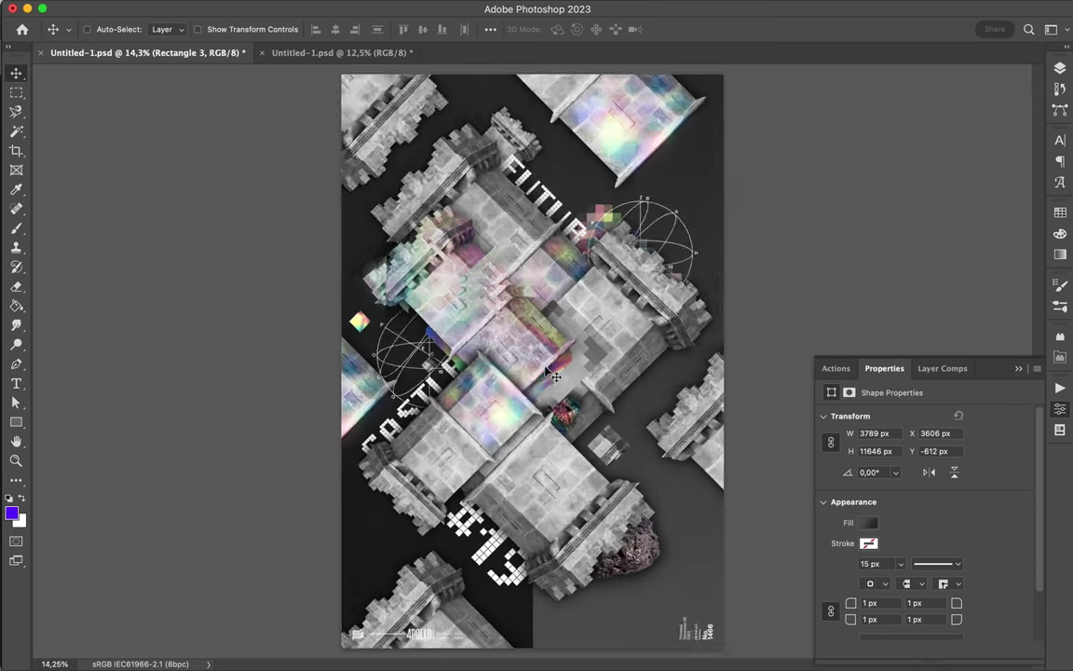
scroll(550, 372, down, 2)
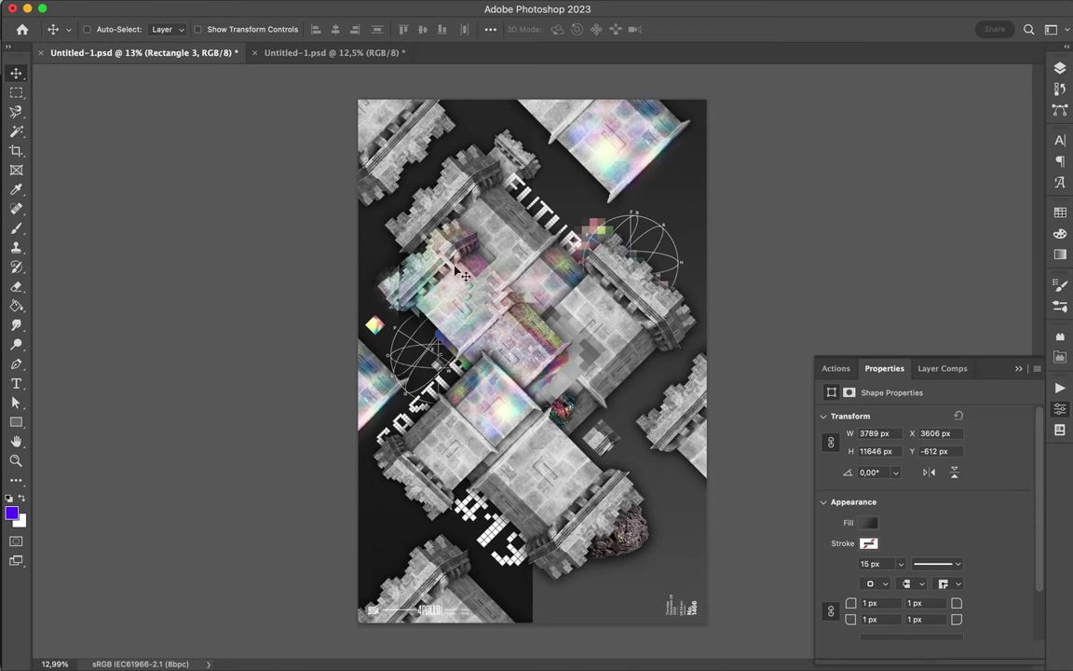
Scatter copies of the small Layer 6 piece, placing Layer 6 copy 2 below FUTUR.
drag(457, 271, 452, 300)
key(F7)
scroll(960, 419, up, 5)
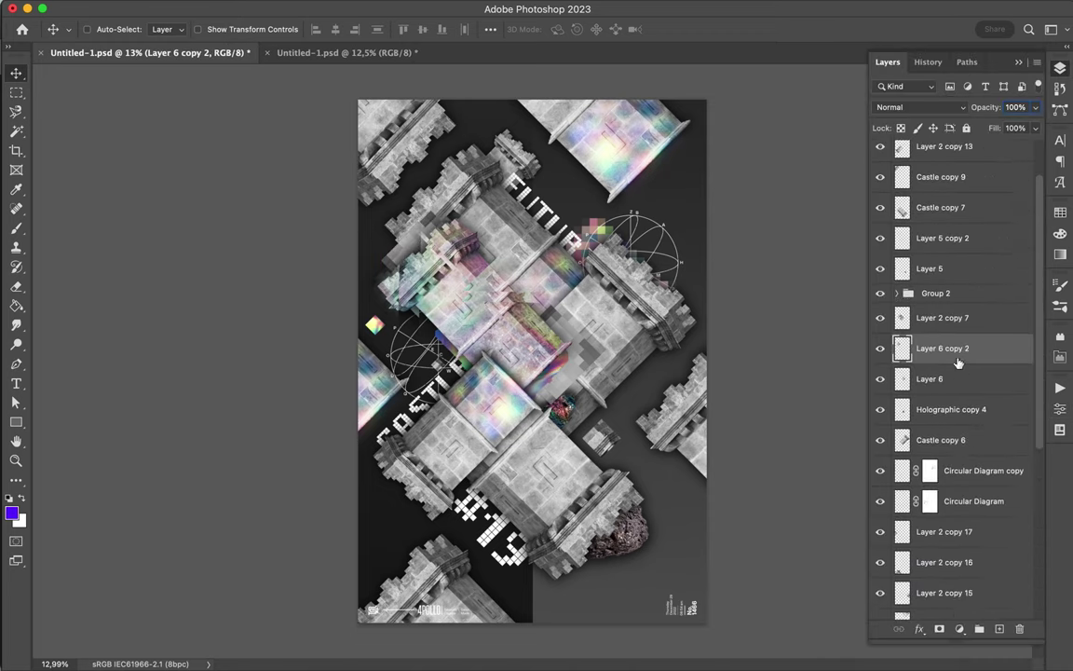
drag(945, 531, 932, 548)
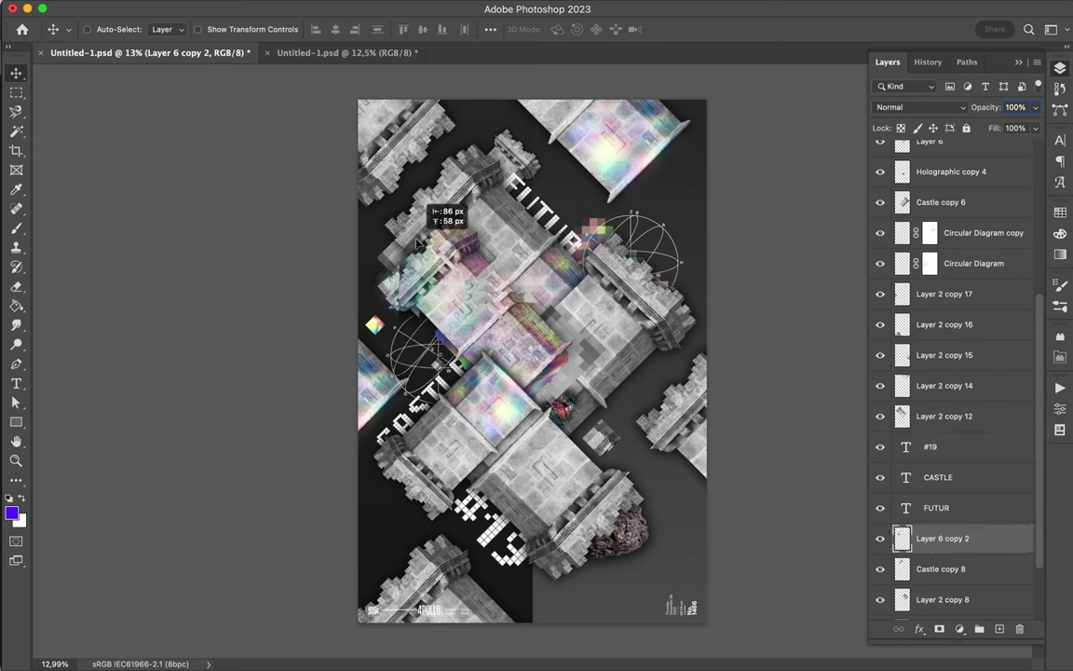
mouse_move(418, 241)
mouse_down()
mouse_move(548, 398)
mouse_move(717, 397)
mouse_up()
Copy part of Layer 2 copy 14 into a rotated fragment and duplicate it onto the lower castle.
ctrl+click(624, 280)
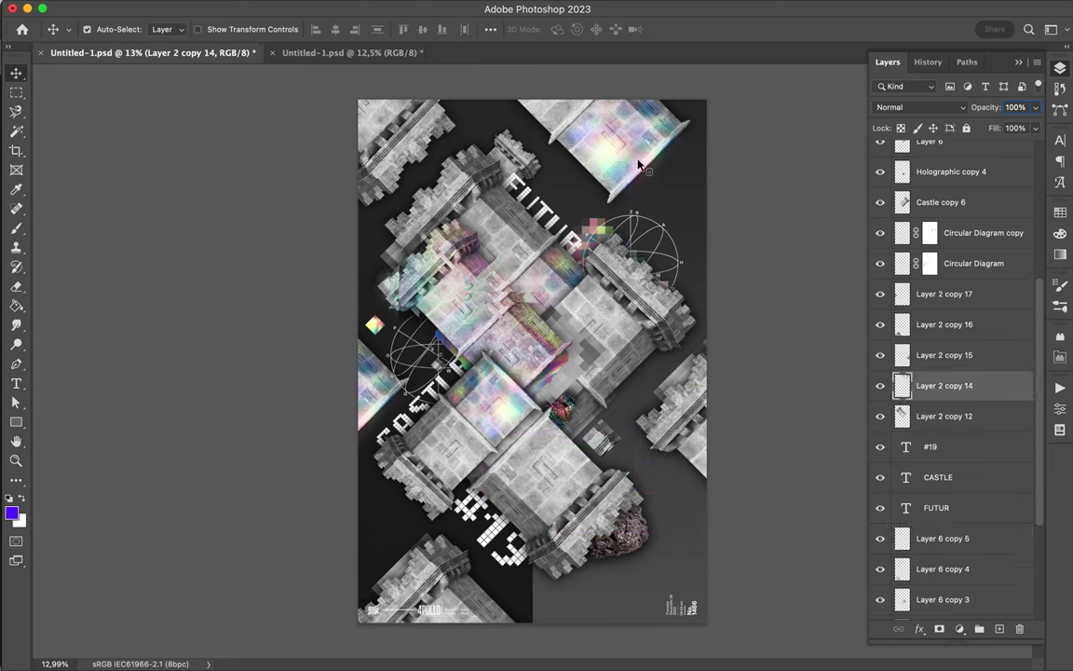
key(m)
key(ctrl+j)
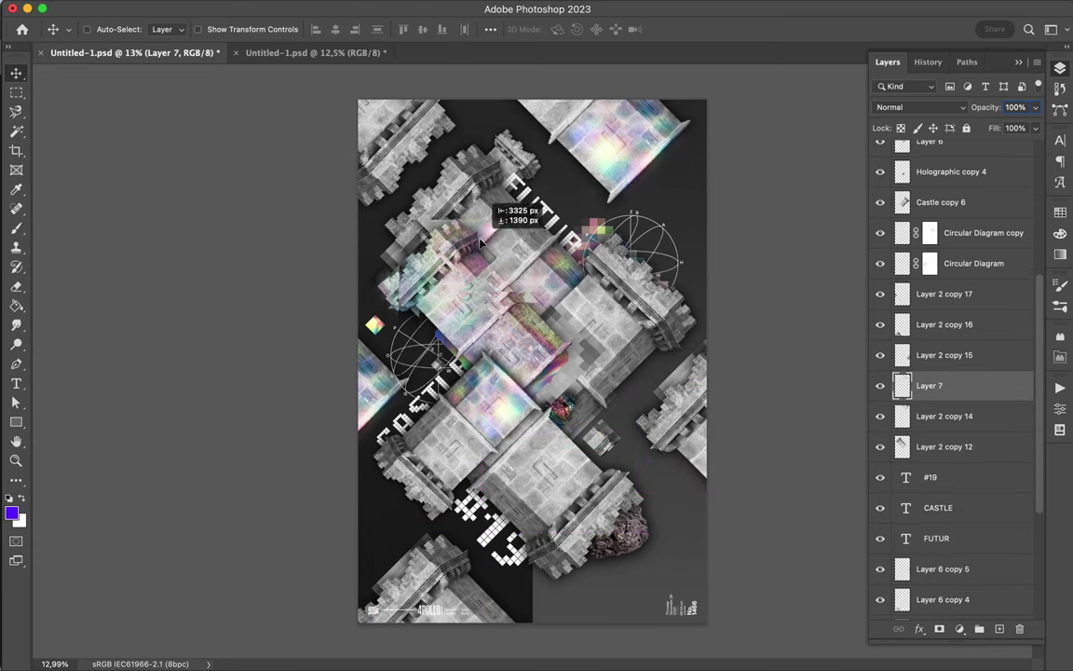
key(ctrl+t)
drag(695, 204, 587, 205)
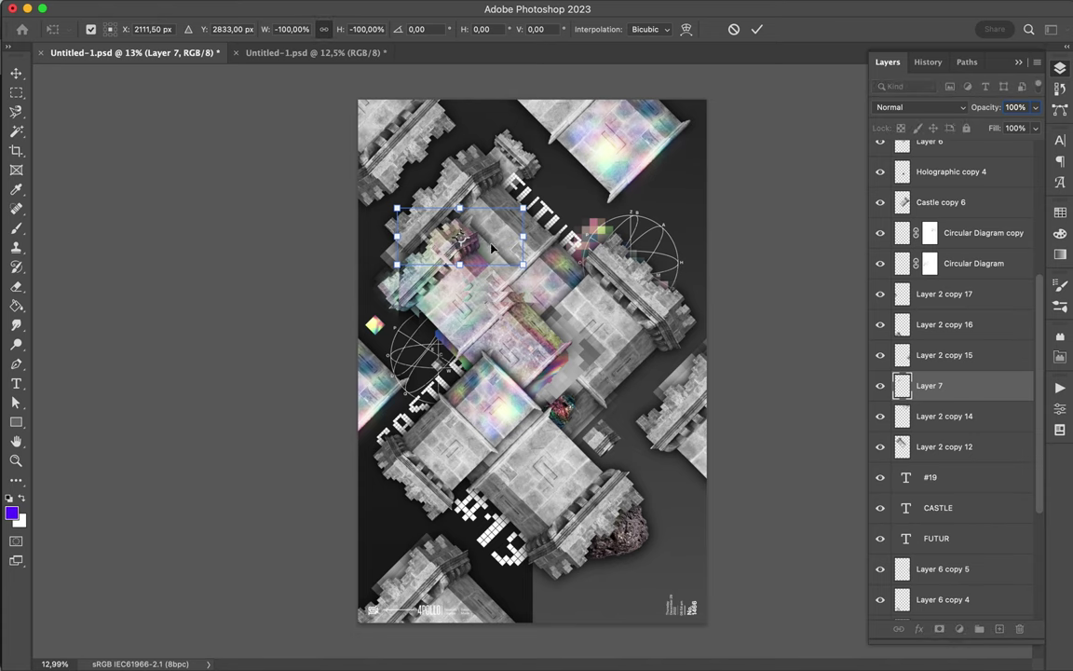
mouse_move(441, 218)
mouse_down()
mouse_move(481, 226)
mouse_move(620, 438)
mouse_up()
key(Return)
mouse_move(936, 385)
mouse_down()
mouse_move(993, 211)
mouse_move(941, 224)
mouse_up()
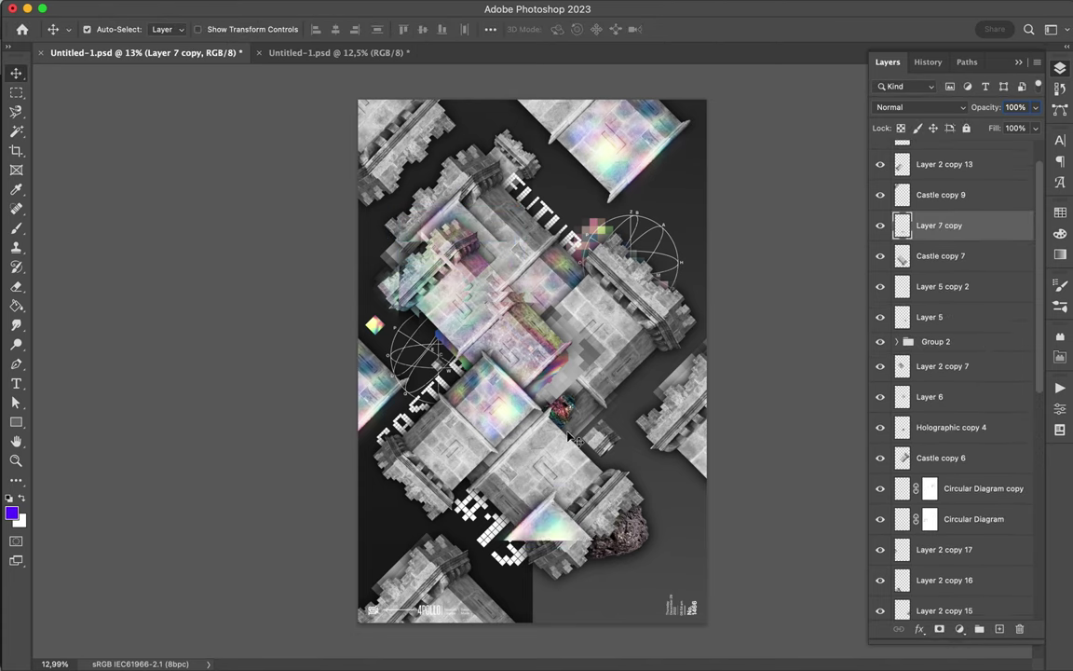
drag(524, 443, 550, 454)
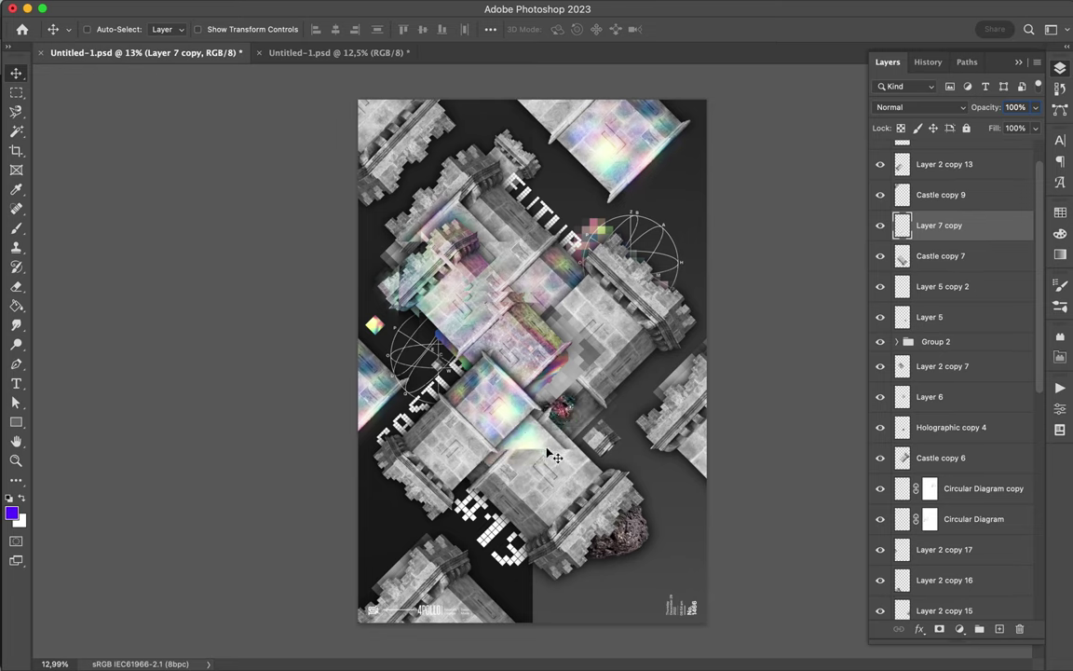
Cut a circular grey sphere from Castle copy 6 into its own layer and reposition it.
super+click(558, 284)
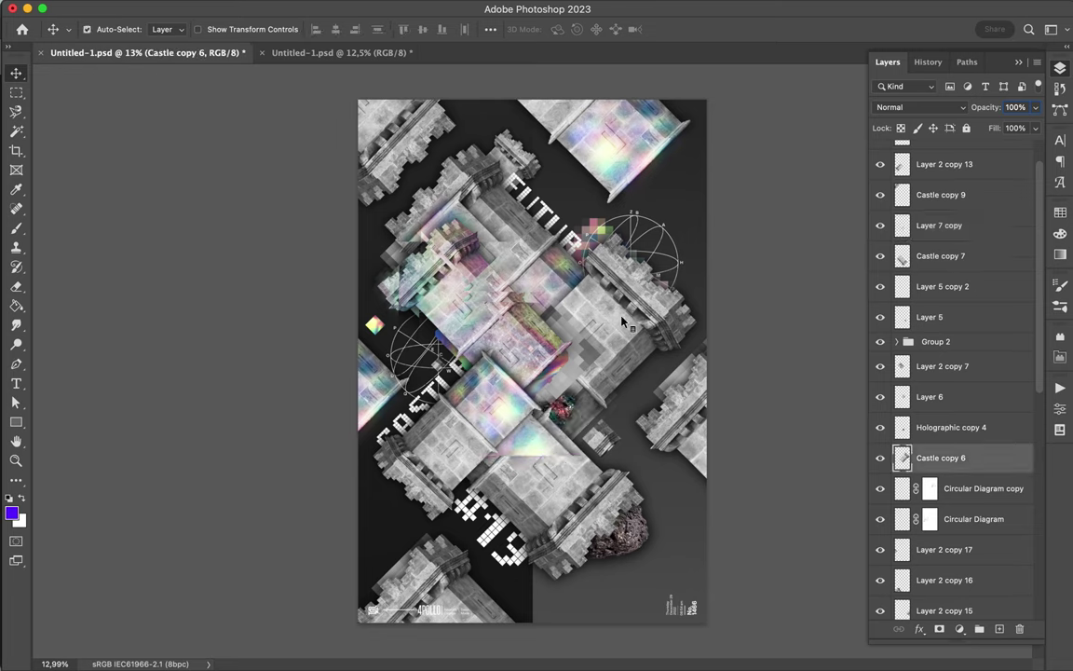
key(m)
drag(590, 326, 537, 264)
key(super+j)
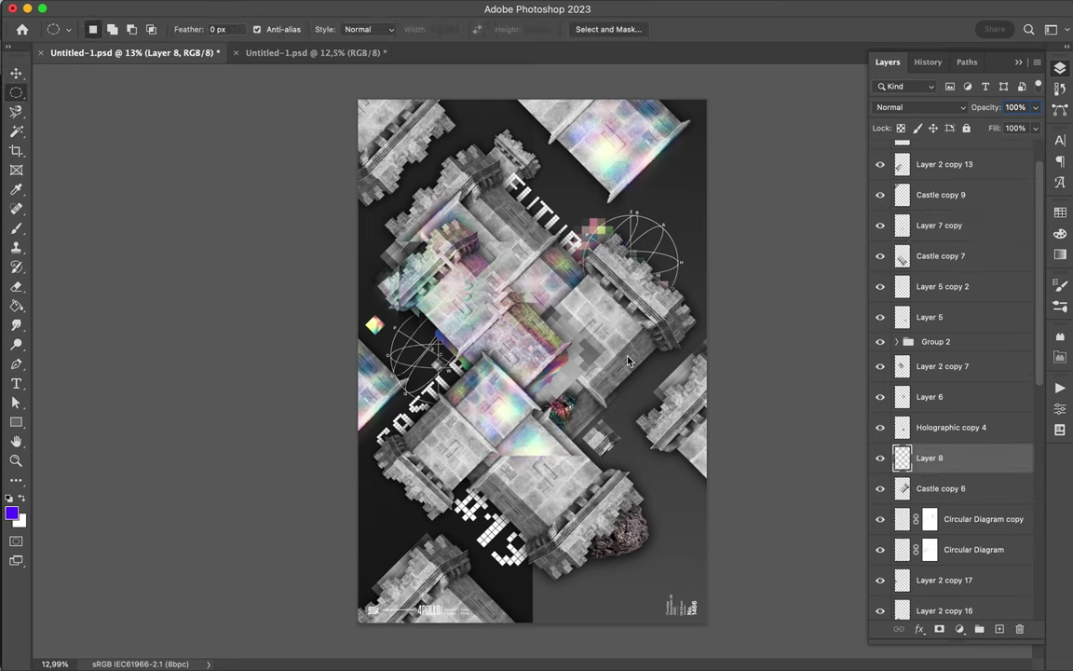
key(v)
mouse_move(565, 319)
mouse_down()
mouse_move(565, 572)
mouse_move(438, 200)
mouse_up()
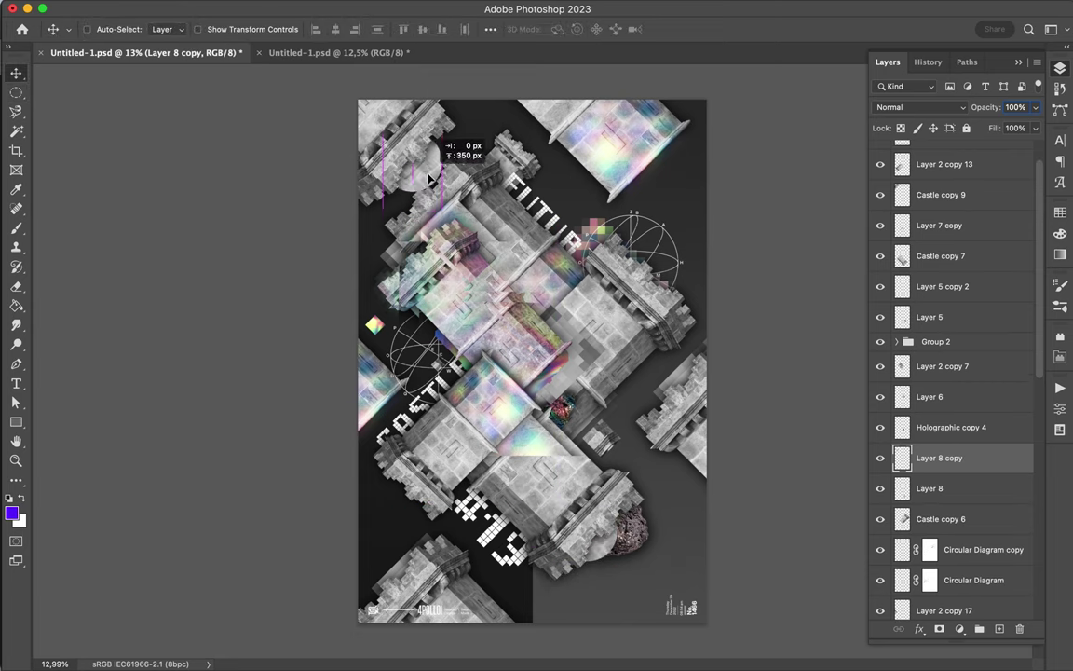
Duplicate the sphere to the upper right and bottom at smaller sizes, and copy the top-right castle piece.
mouse_move(434, 171)
mouse_down()
mouse_move(646, 167)
mouse_move(668, 196)
mouse_move(498, 531)
mouse_move(533, 589)
mouse_up()
key(super+t)
key(Return)
key(super+t)
key(Return)
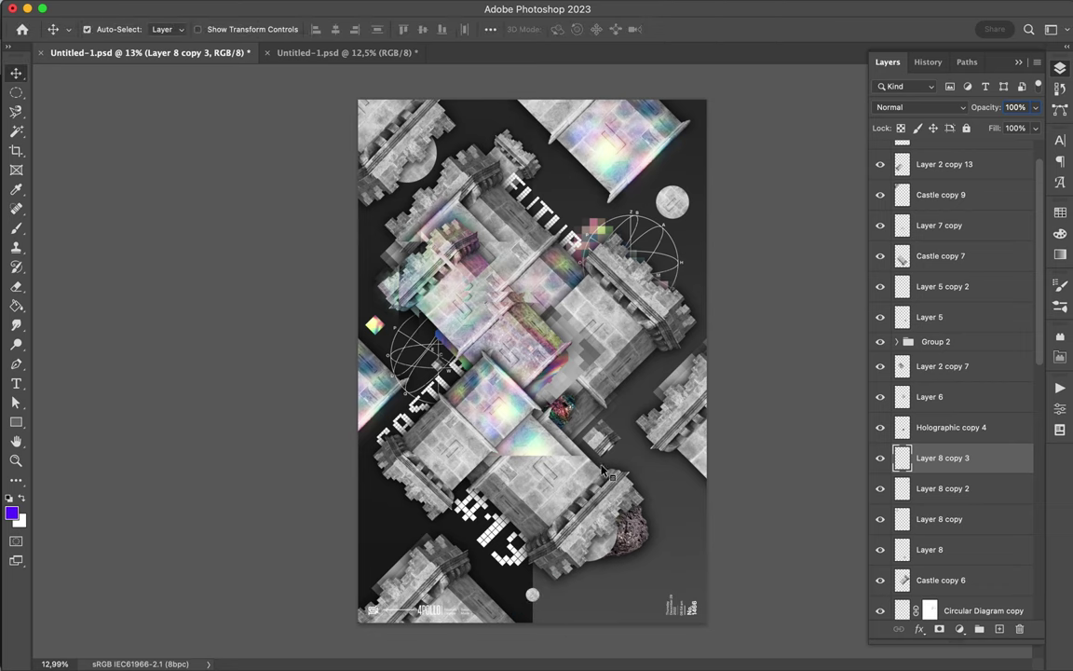
drag(639, 155, 650, 179)
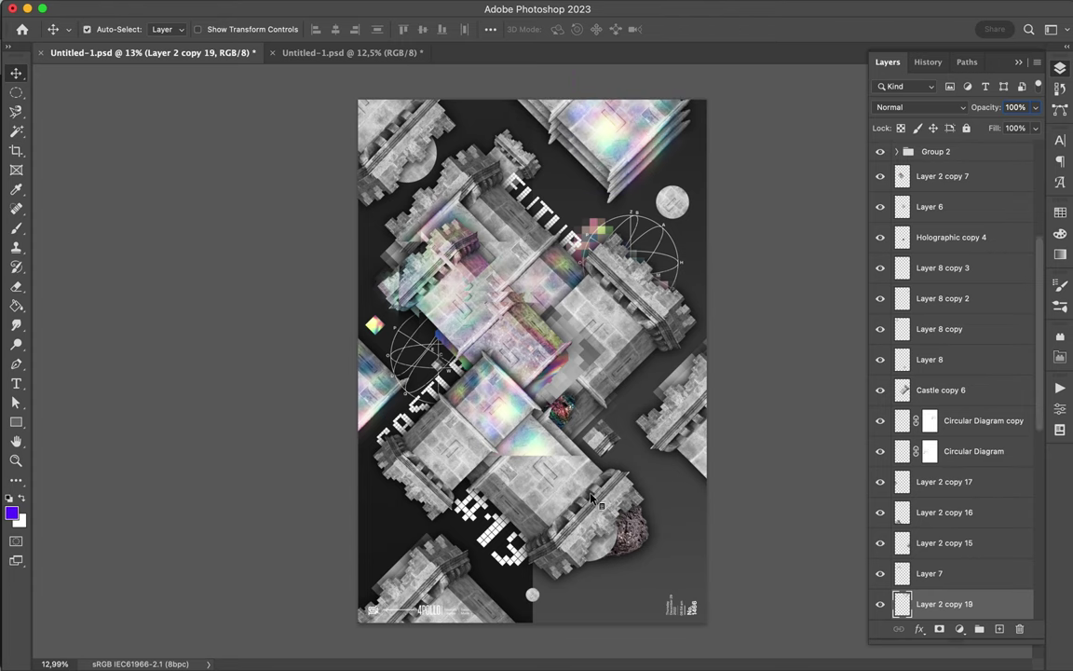
Duplicate the Castle copy 7 layer and scale the new castle copy down.
scroll(962, 279, up, 2)
click(963, 154)
key(ctrl+j)
key(ctrl+t)
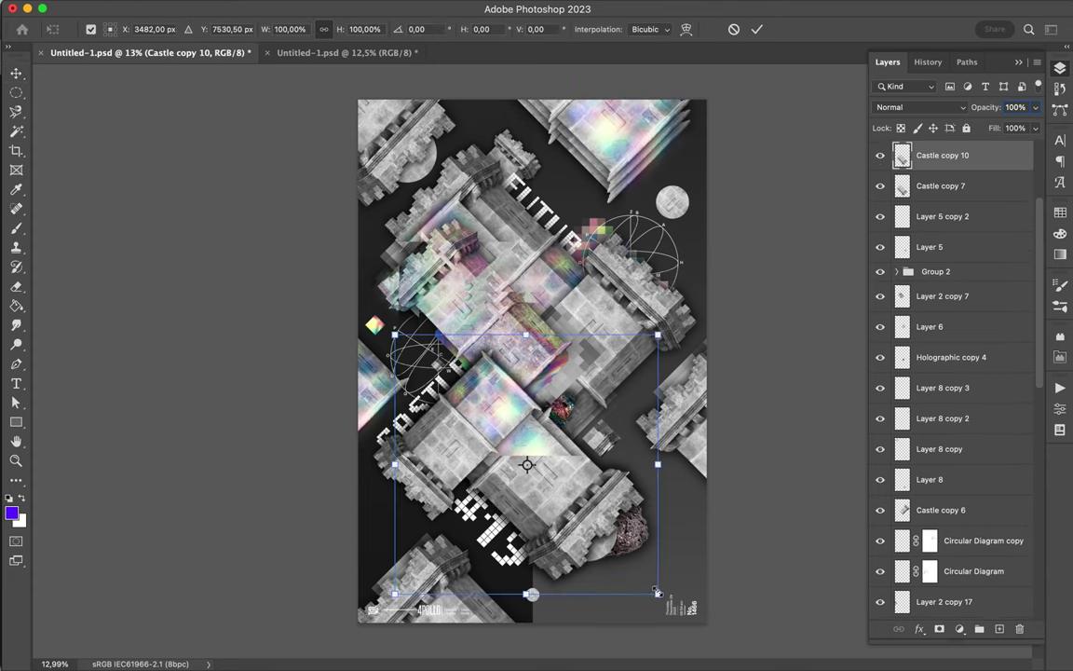
drag(657, 592, 649, 510)
key(Return)
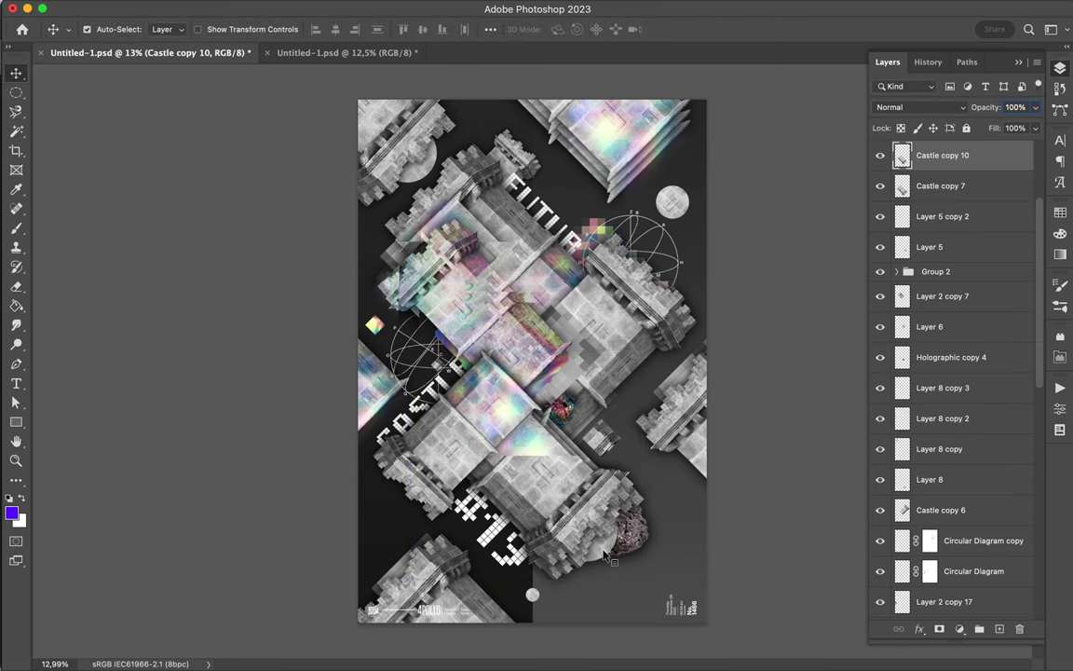
Place the grey circle layer under the castle copy beside the rock, duplicate a castle piece, and save.
drag(932, 478, 932, 172)
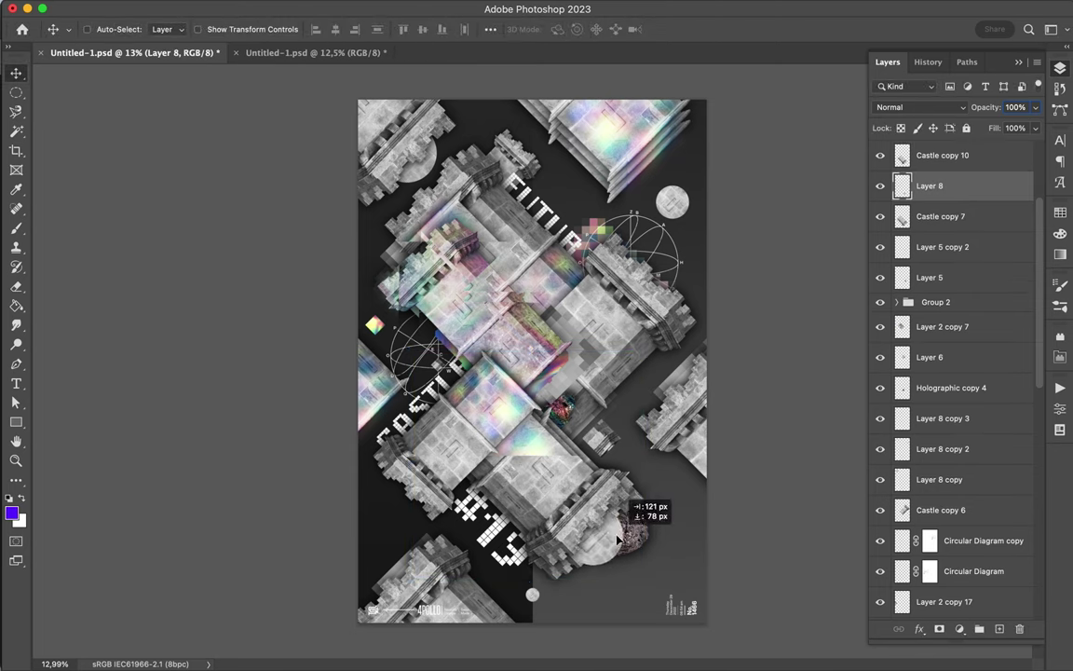
drag(617, 538, 628, 536)
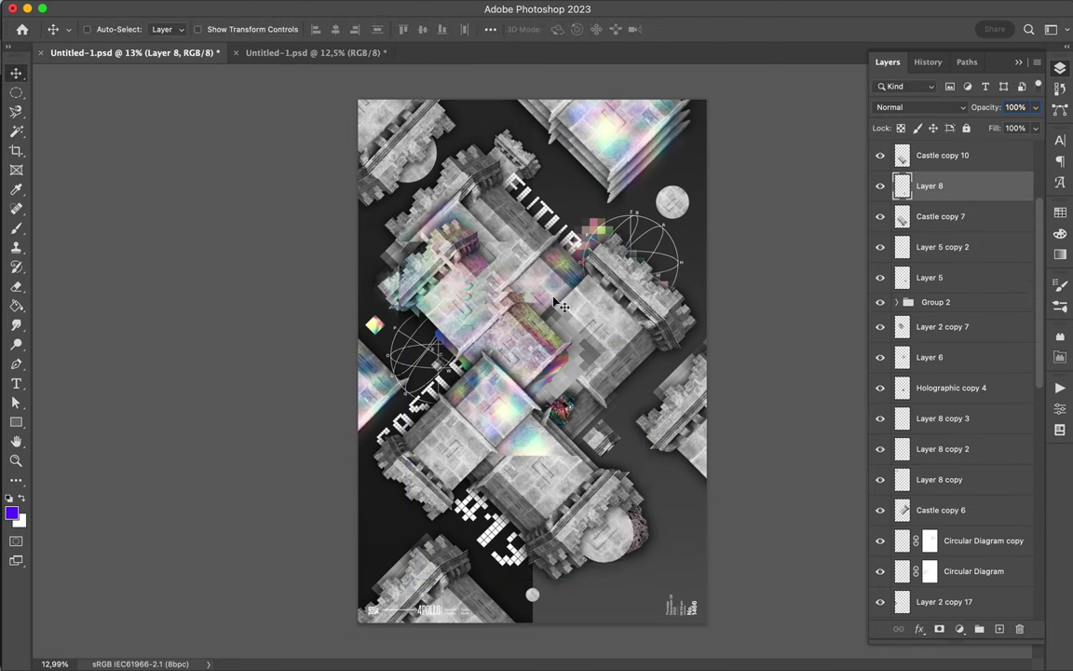
drag(424, 515, 417, 529)
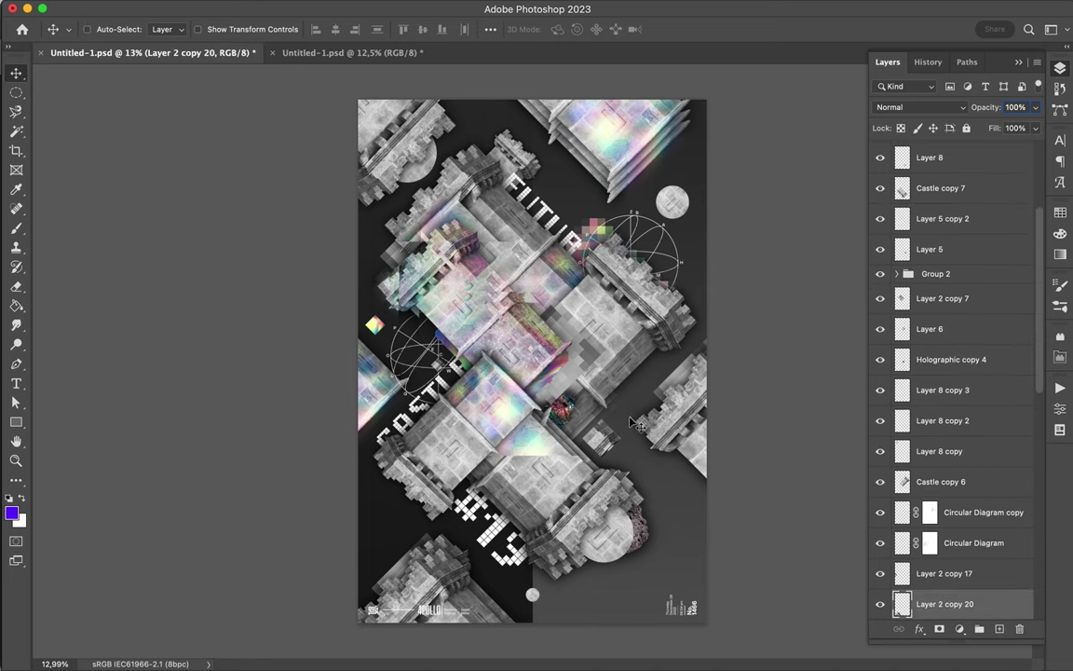
key(super+s)
click(671, 6)
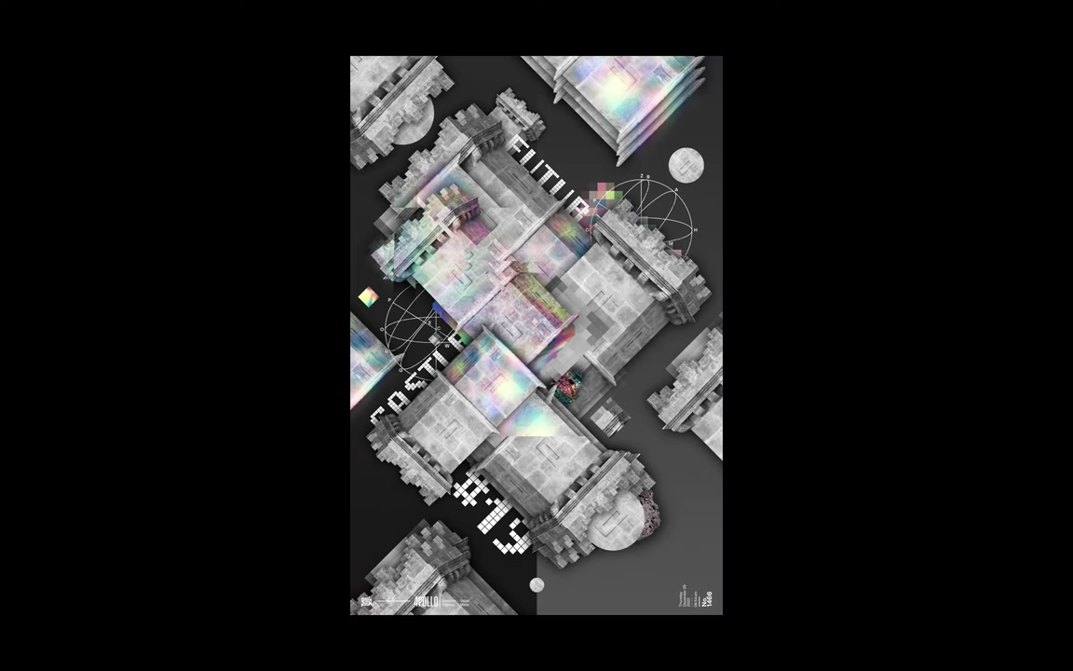